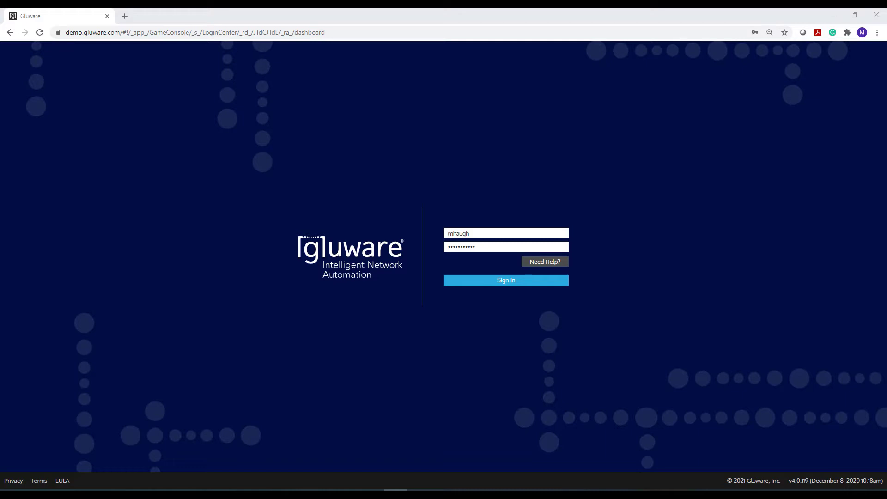
Step: Sign in to Gluware with the prefilled credentials and open the Device Manager
{"action": "left_click", "coordinate": [480, 281]}
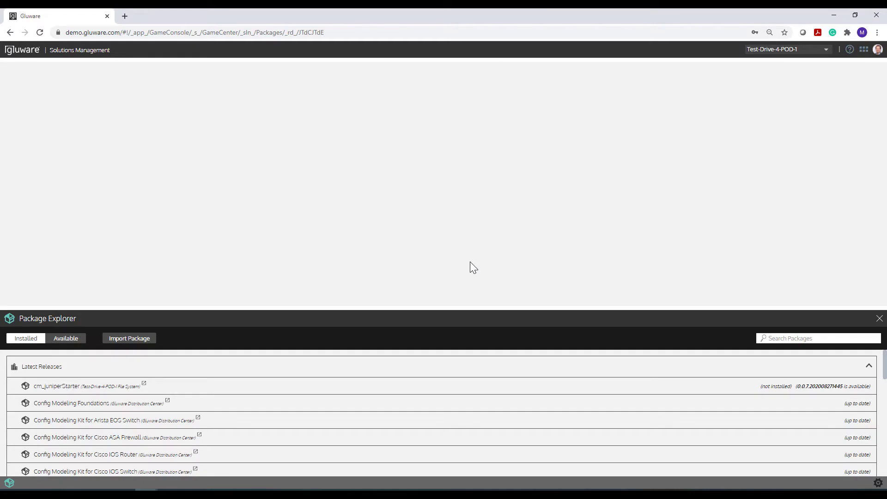
{"action": "left_click", "coordinate": [863, 50]}
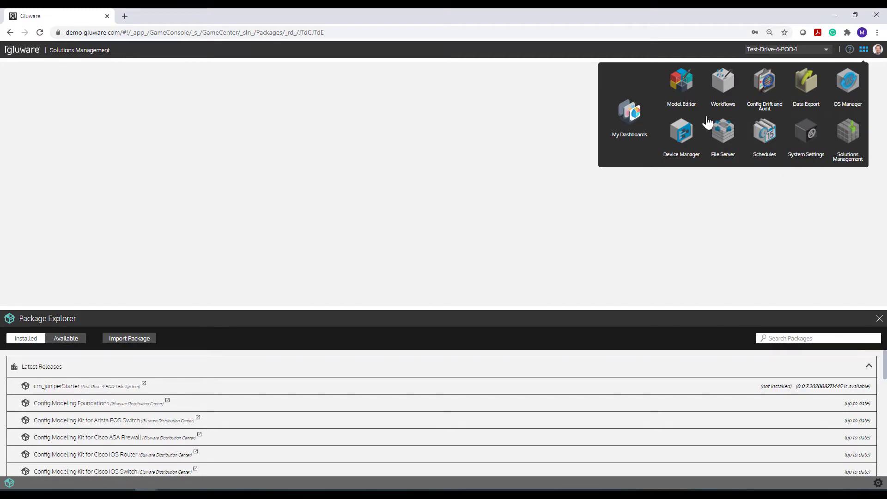
{"action": "left_click", "coordinate": [680, 133]}
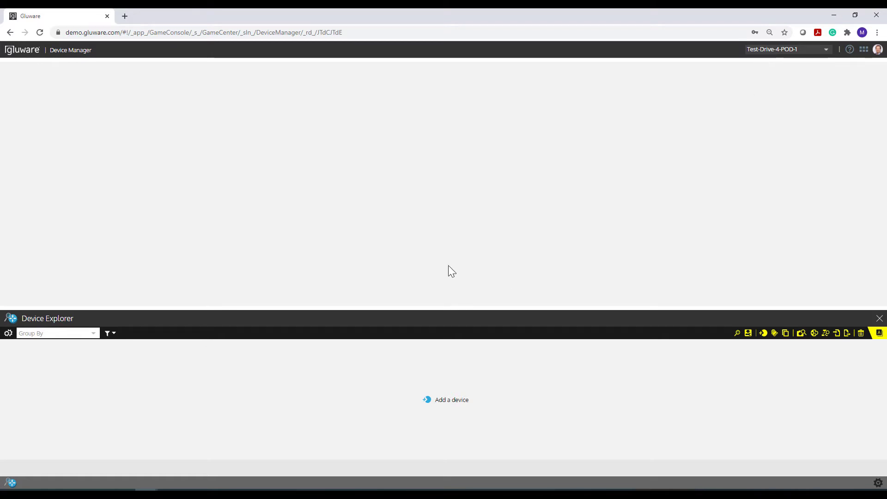
Step: Create a device named router1 and close its details
{"action": "left_click_drag", "start_coordinate": [436, 307], "coordinate": [443, 260]}
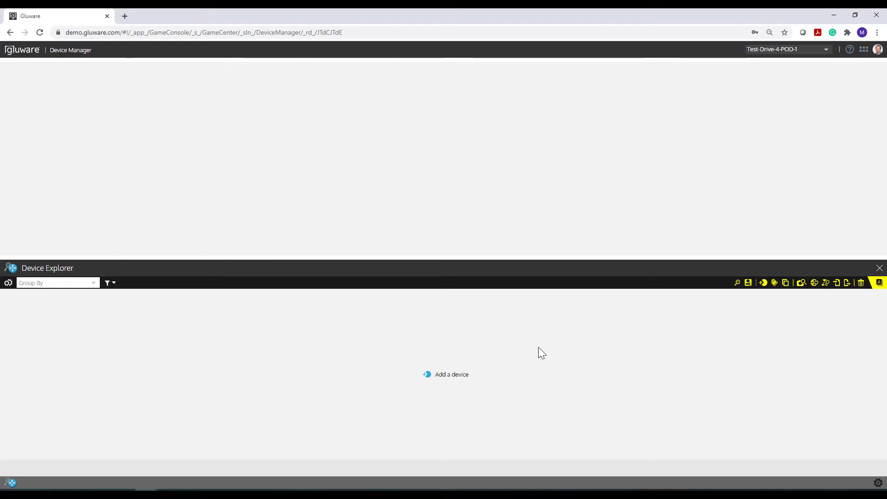
{"action": "left_click", "coordinate": [449, 376]}
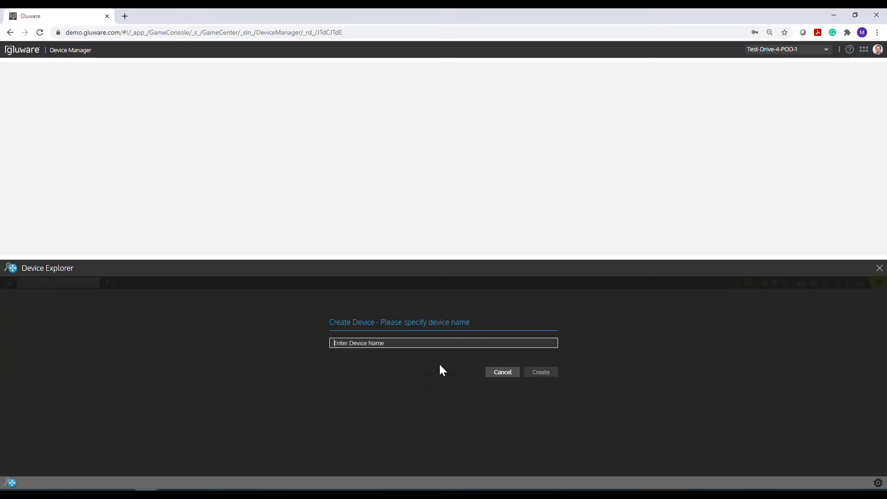
{"action": "type", "text": "router1"}
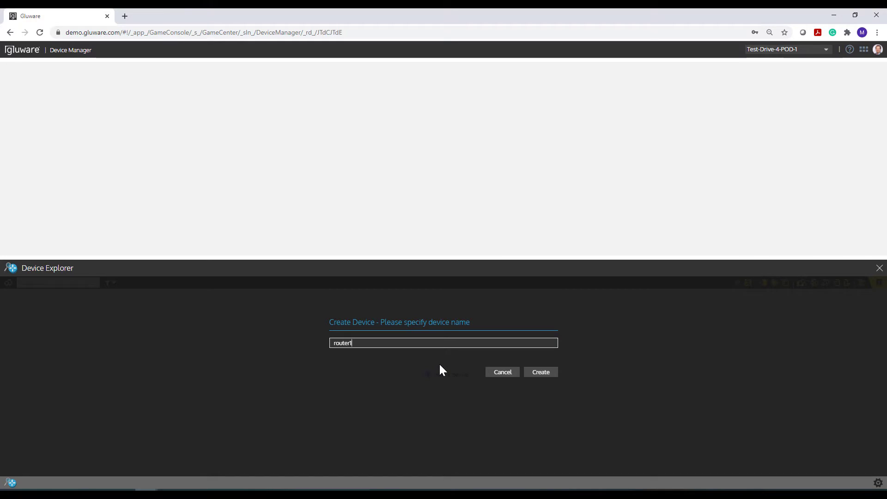
{"action": "left_click", "coordinate": [533, 370]}
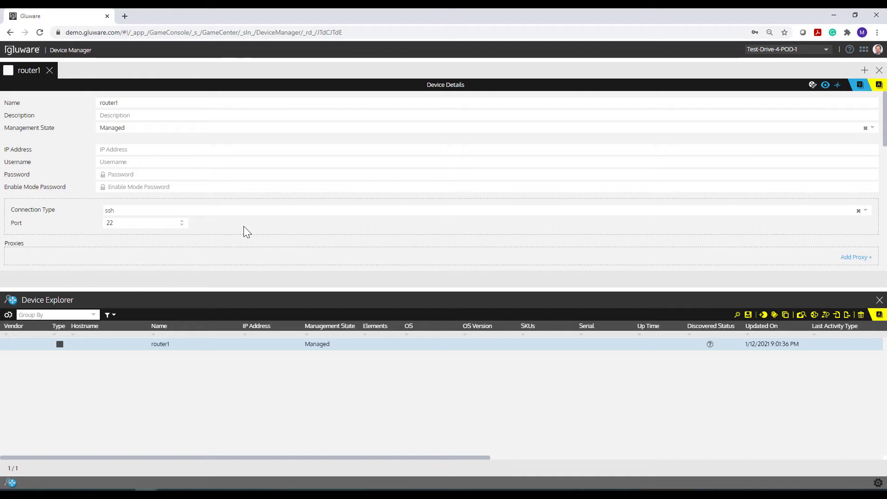
{"action": "left_click", "coordinate": [50, 71]}
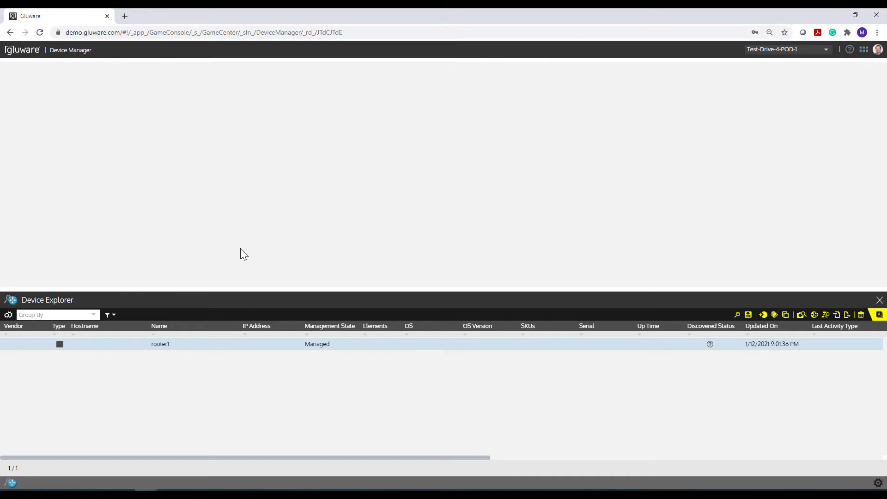
Step: Delete the router1 device permanently from the Device Explorer
{"action": "left_click_drag", "start_coordinate": [254, 289], "coordinate": [265, 238]}
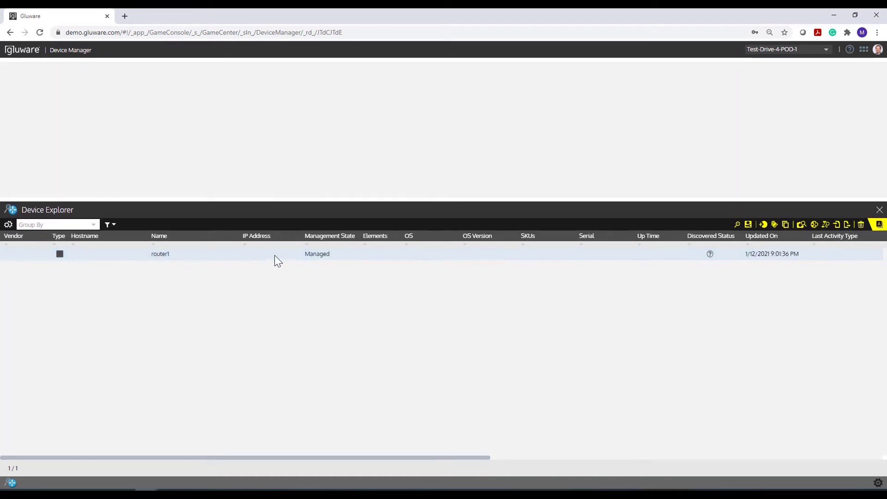
{"action": "left_click", "coordinate": [208, 255]}
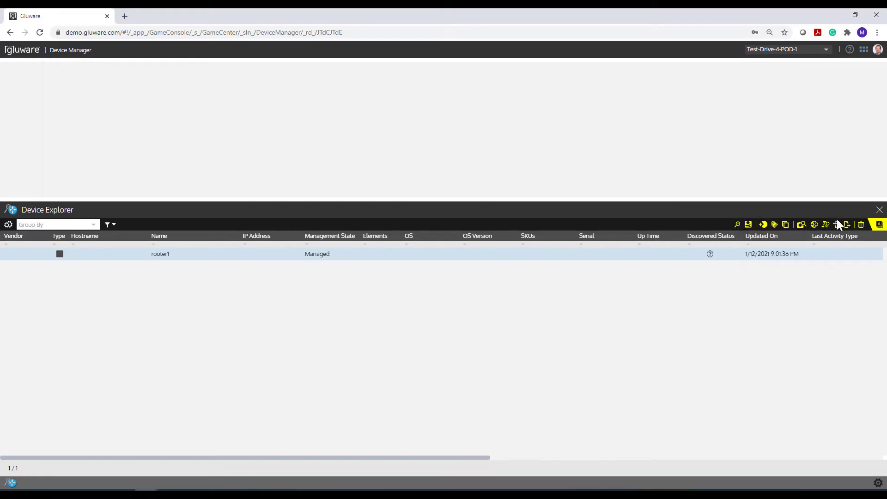
{"action": "left_click_drag", "start_coordinate": [744, 197], "coordinate": [746, 224]}
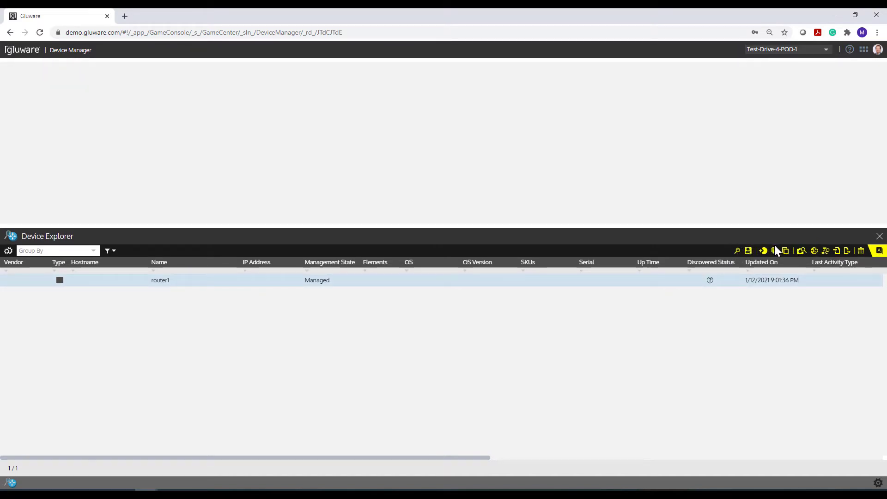
{"action": "left_click", "coordinate": [678, 280]}
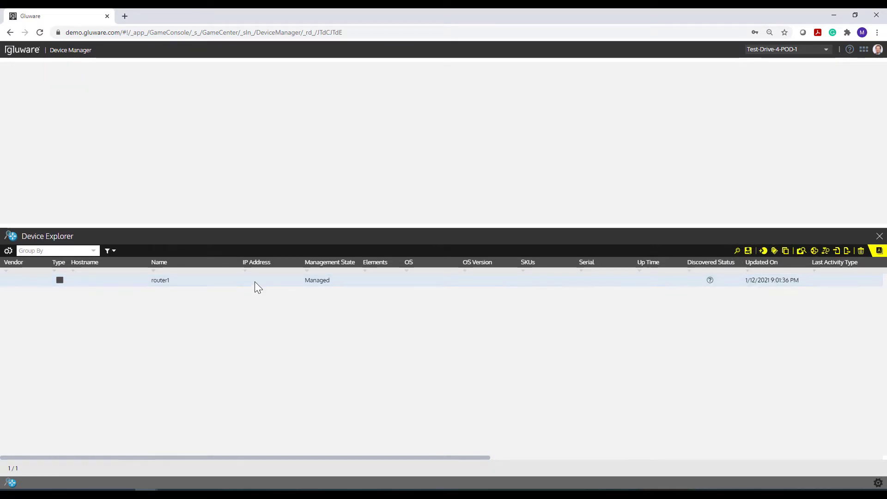
{"action": "left_click", "coordinate": [270, 281]}
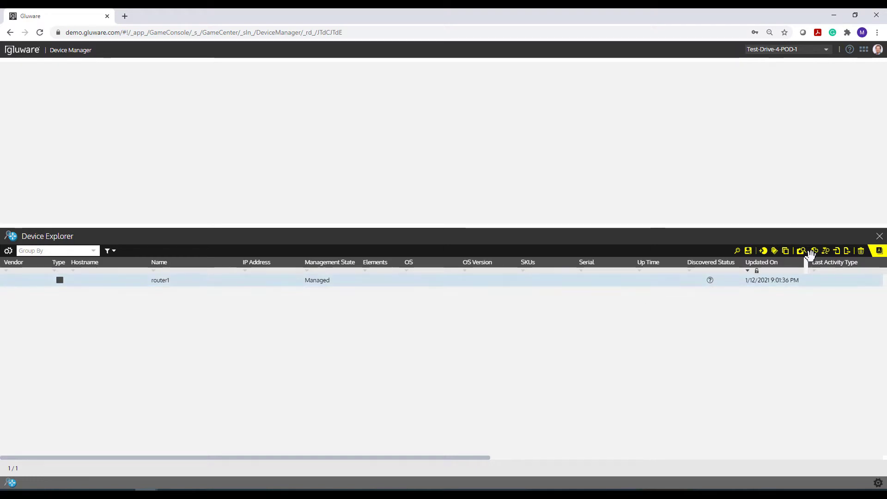
{"action": "left_click", "coordinate": [860, 252]}
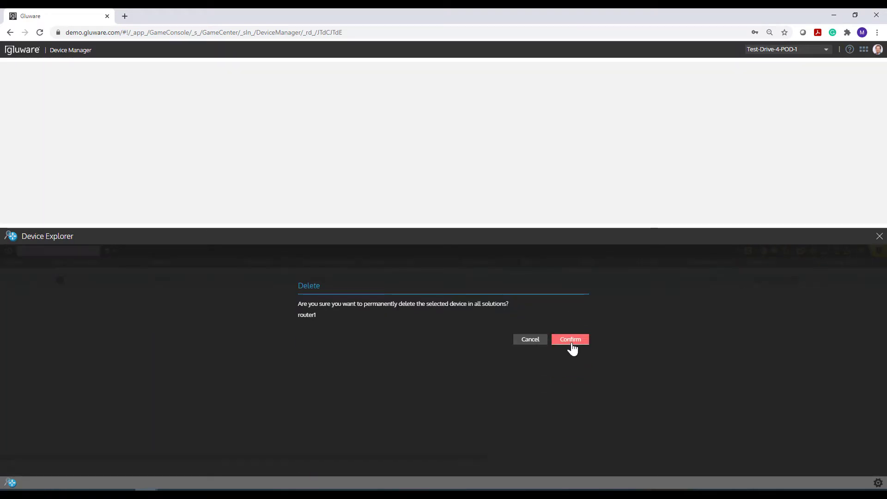
{"action": "left_click", "coordinate": [572, 341]}
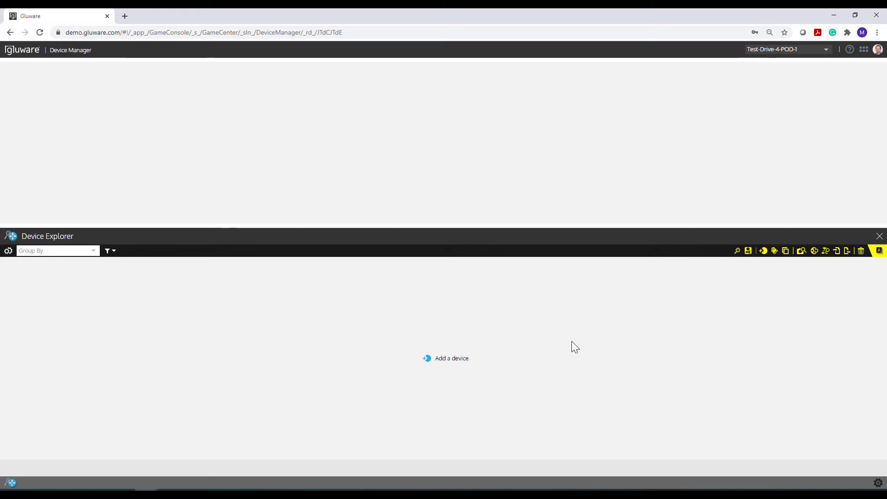
Step: Download the CSV template for device import and open it in an enlarged Excel window
{"action": "left_click", "coordinate": [838, 254]}
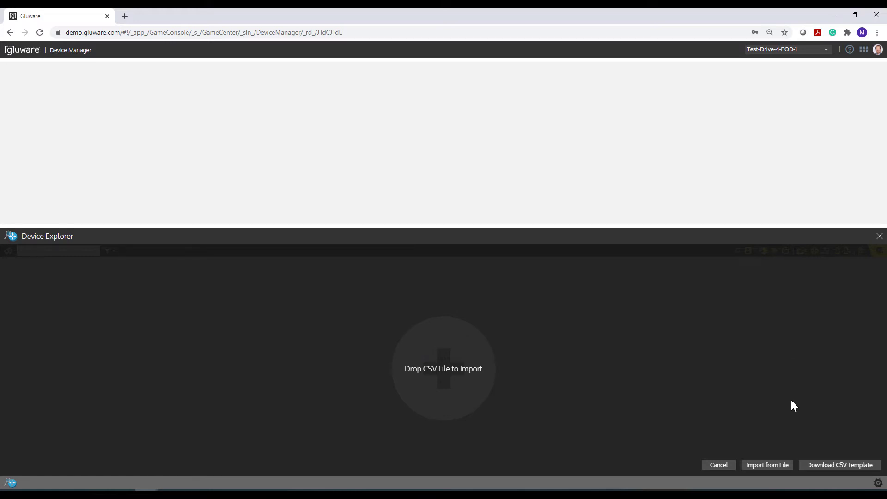
{"action": "left_click", "coordinate": [819, 470]}
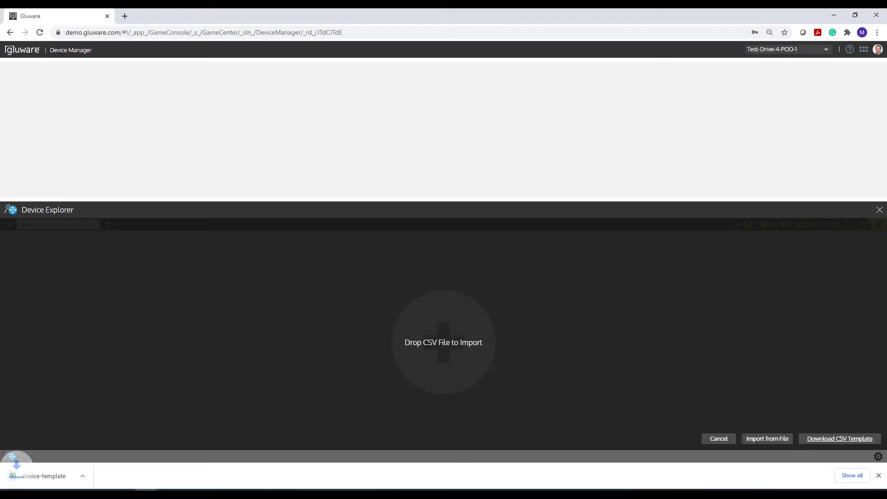
{"action": "left_click", "coordinate": [40, 475]}
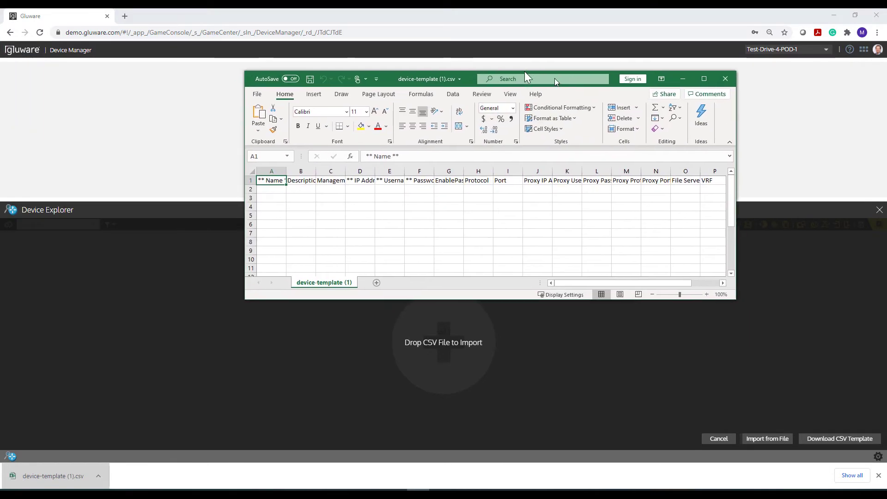
{"action": "left_click_drag", "start_coordinate": [202, 280], "coordinate": [130, 353]}
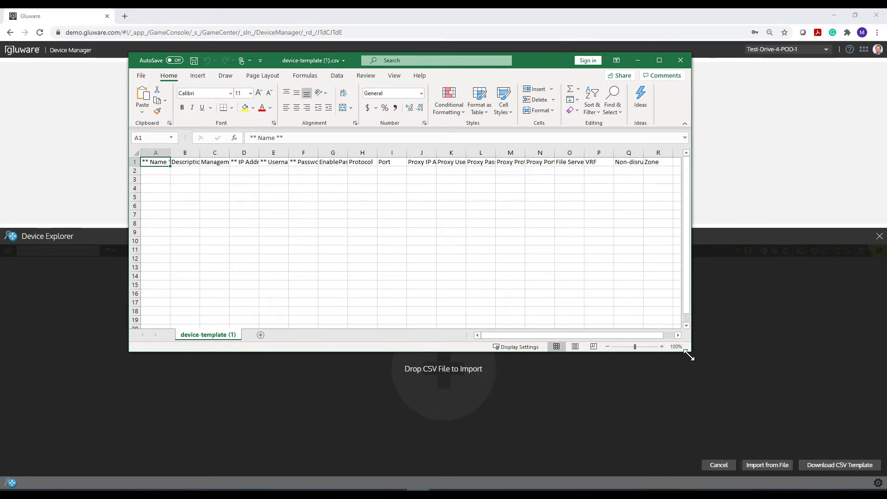
{"action": "left_click_drag", "start_coordinate": [692, 351], "coordinate": [794, 381]}
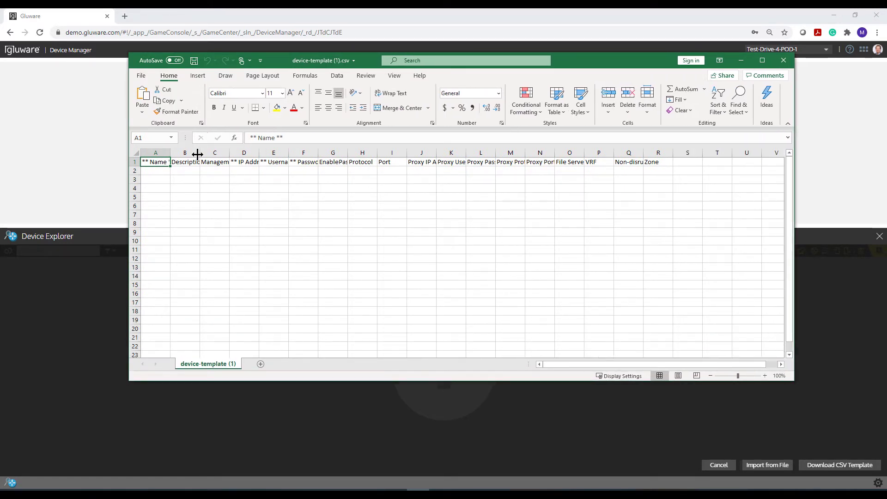
Step: Fit the Name, IP Address, Username and Password columns to read their headers, and close the template without saving
{"action": "double_click", "coordinate": [171, 153]}
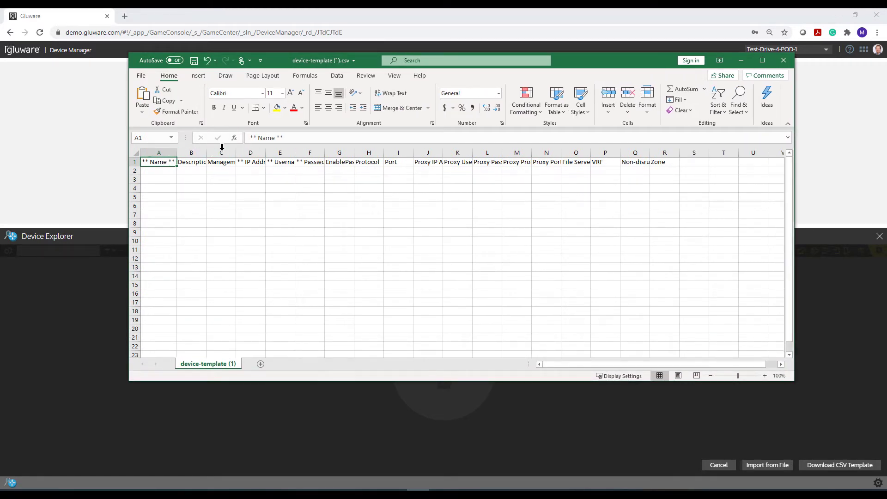
{"action": "double_click", "coordinate": [265, 153]}
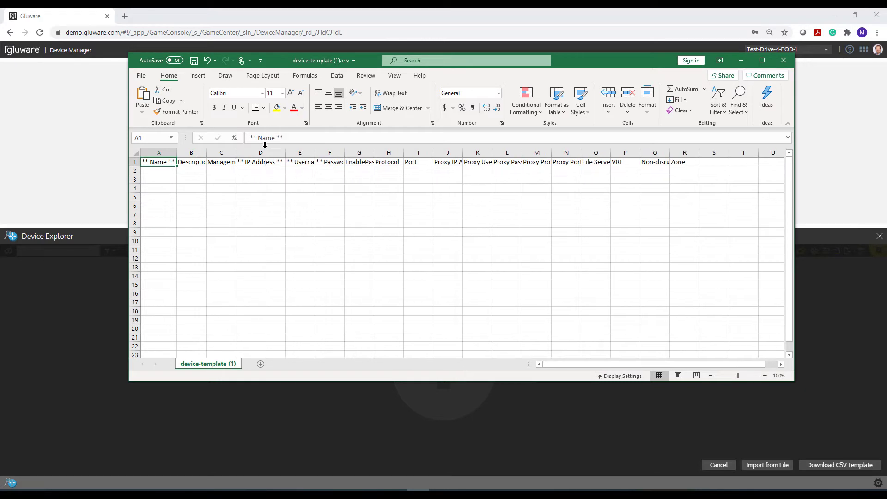
{"action": "double_click", "coordinate": [314, 153]}
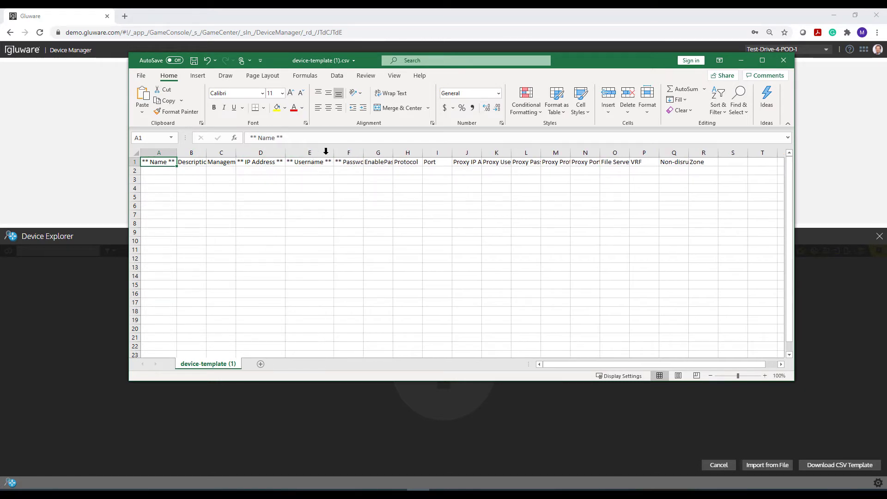
{"action": "double_click", "coordinate": [364, 153]}
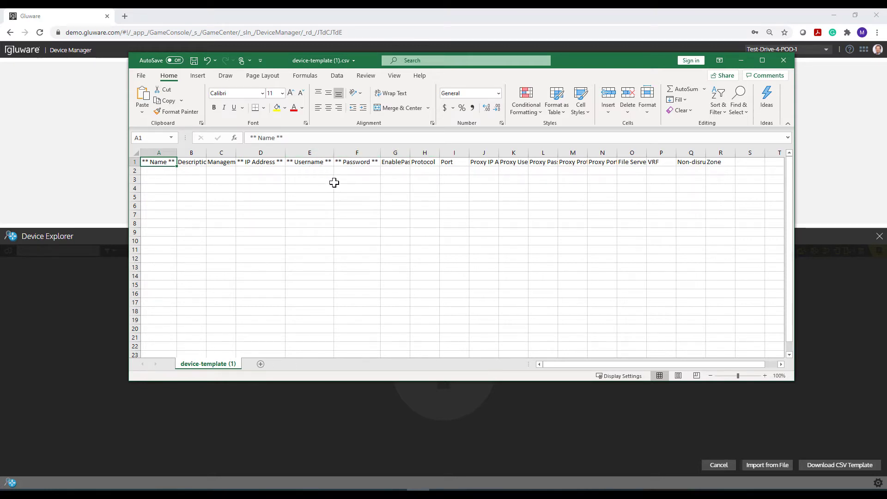
{"action": "left_click", "coordinate": [785, 59]}
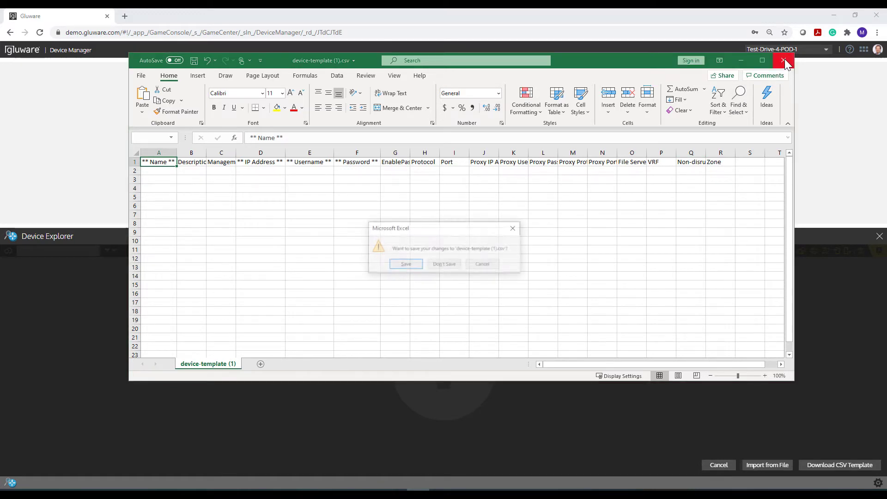
{"action": "left_click", "coordinate": [436, 265]}
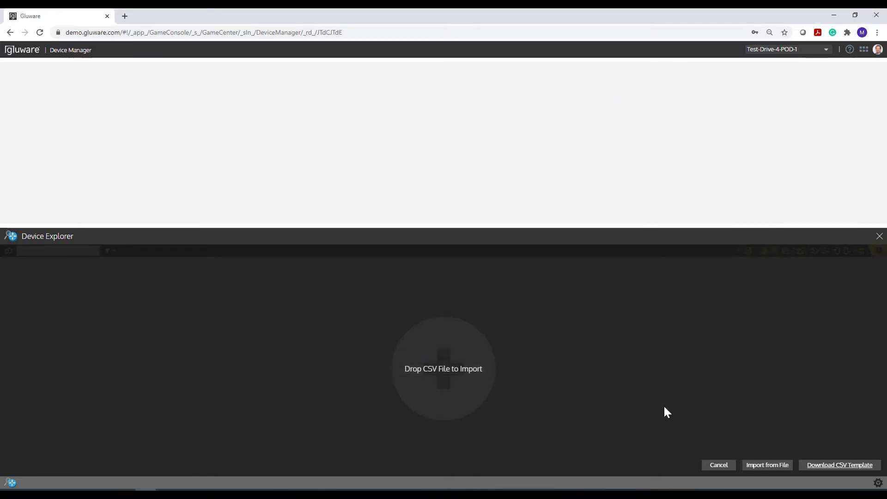
Step: Import the devices from a prepared CSV file into the Device Explorer and acknowledge the import summary
{"action": "left_click", "coordinate": [762, 465]}
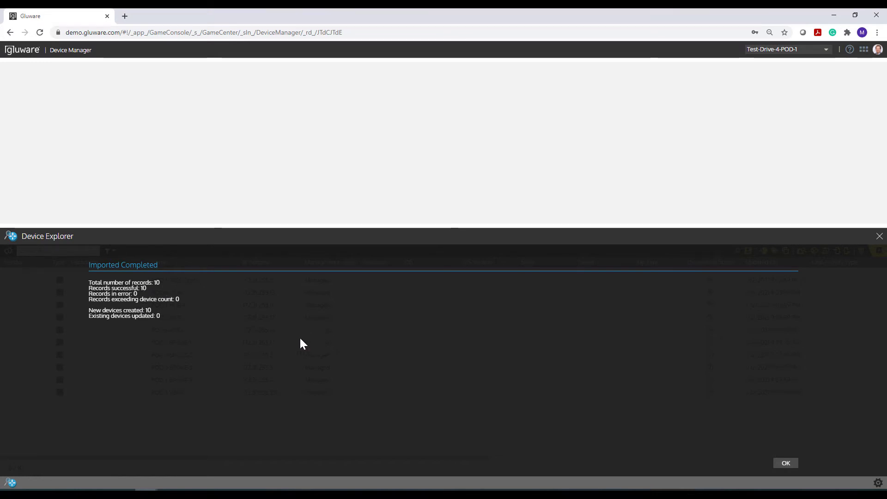
{"action": "left_click", "coordinate": [785, 464]}
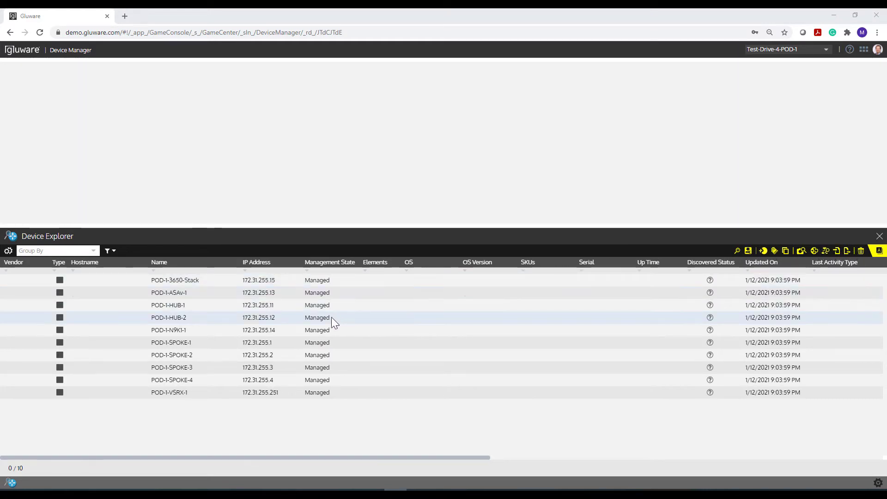
Step: Open the POD-1-3650-Stack device and examine its details, configuration and activities
{"action": "double_click", "coordinate": [318, 282]}
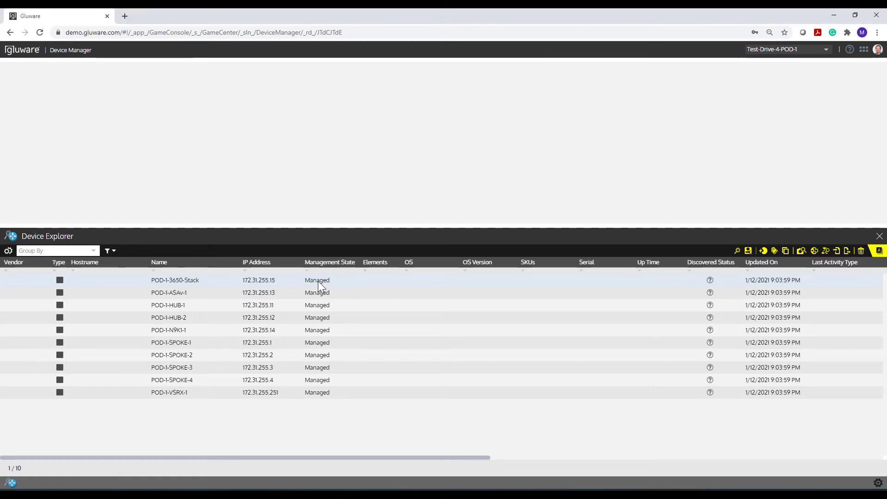
{"action": "left_click_drag", "start_coordinate": [320, 226], "coordinate": [331, 260]}
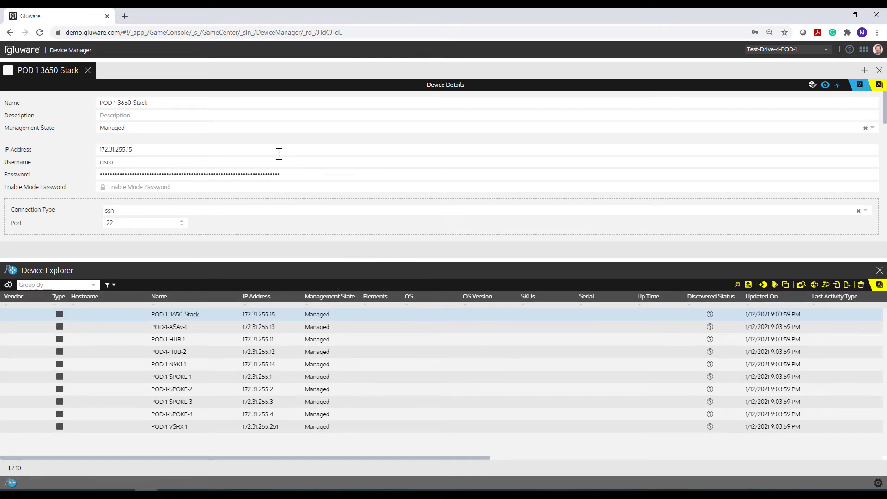
{"action": "scroll", "coordinate": [253, 128], "scroll_direction": "down", "scroll_amount": 6}
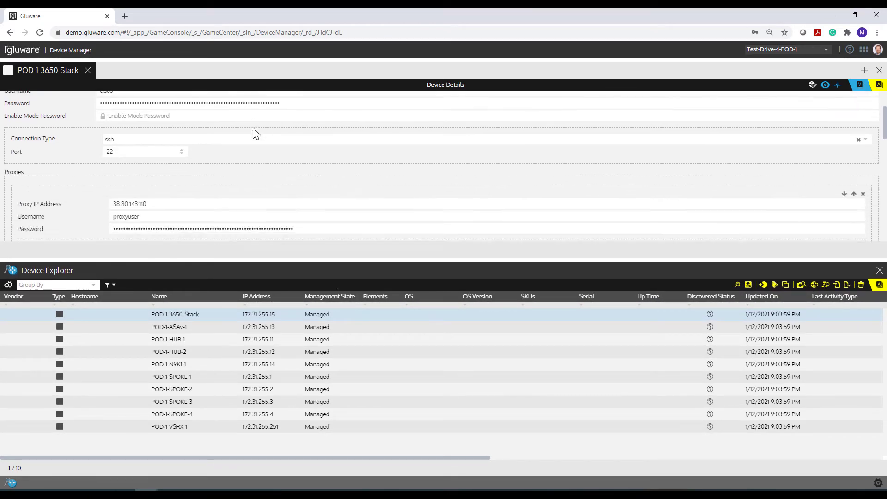
{"action": "scroll", "coordinate": [253, 128], "scroll_direction": "down", "scroll_amount": 5}
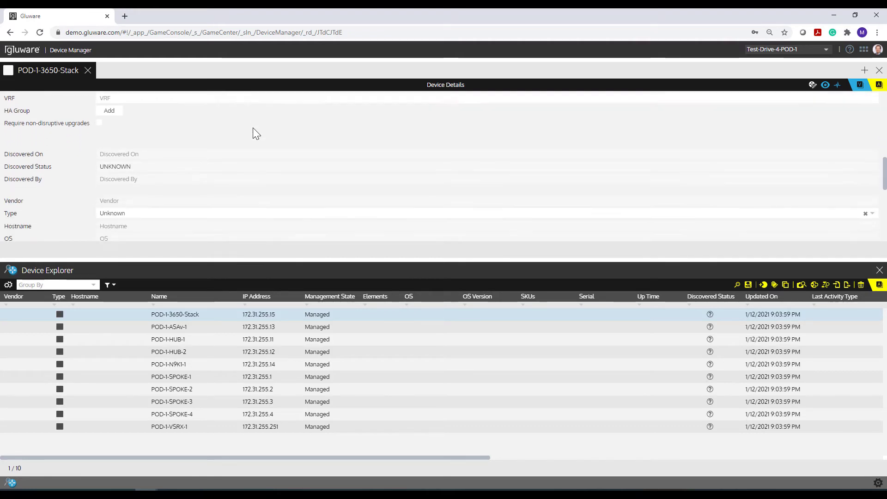
{"action": "scroll", "coordinate": [253, 129], "scroll_direction": "up", "scroll_amount": 4}
{"action": "scroll", "coordinate": [253, 133], "scroll_direction": "up", "scroll_amount": 7}
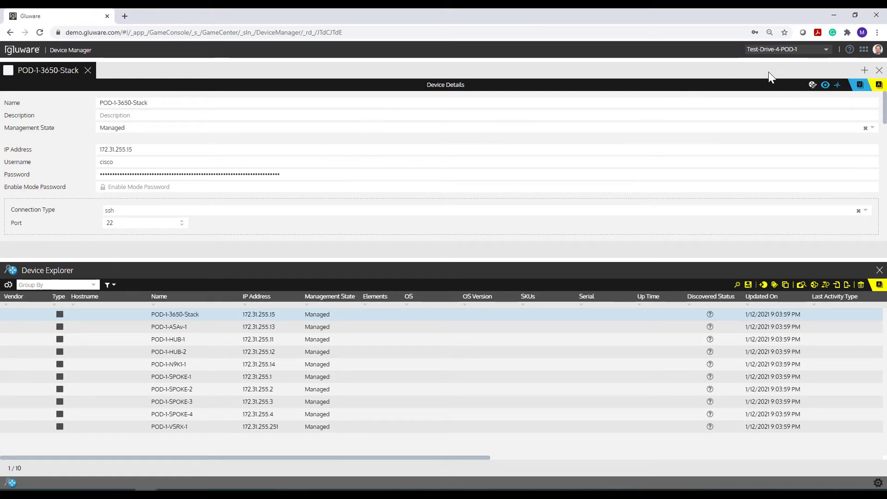
{"action": "left_click", "coordinate": [826, 86]}
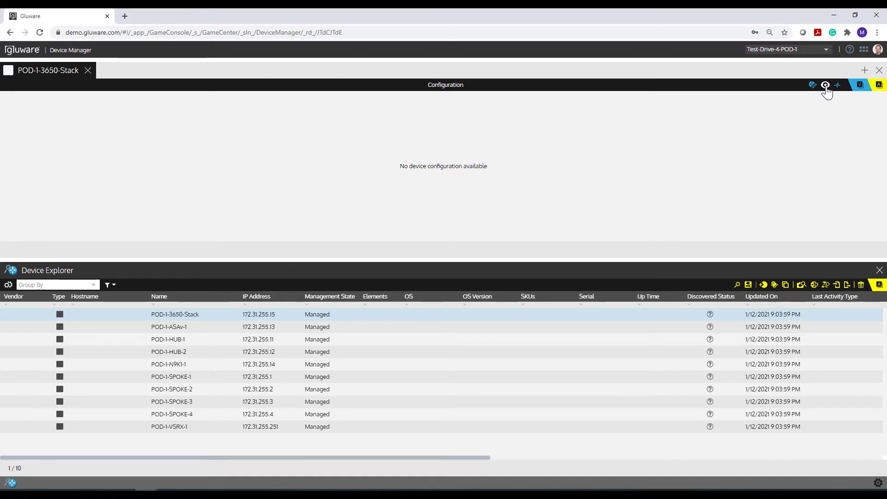
{"action": "left_click", "coordinate": [837, 88]}
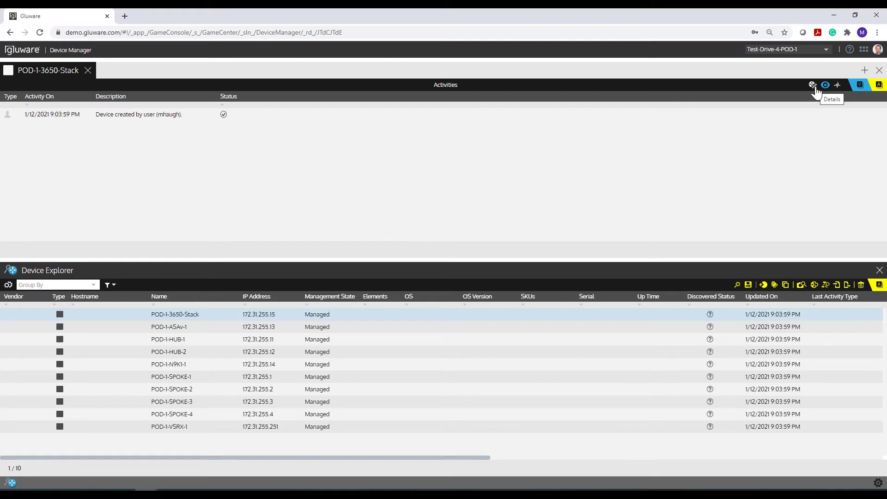
Step: Enlarge the Device Explorer and run discovery on all devices from POD-1-3650-Stack through POD-1-VSRX-1
{"action": "left_click_drag", "start_coordinate": [555, 257], "coordinate": [555, 188]}
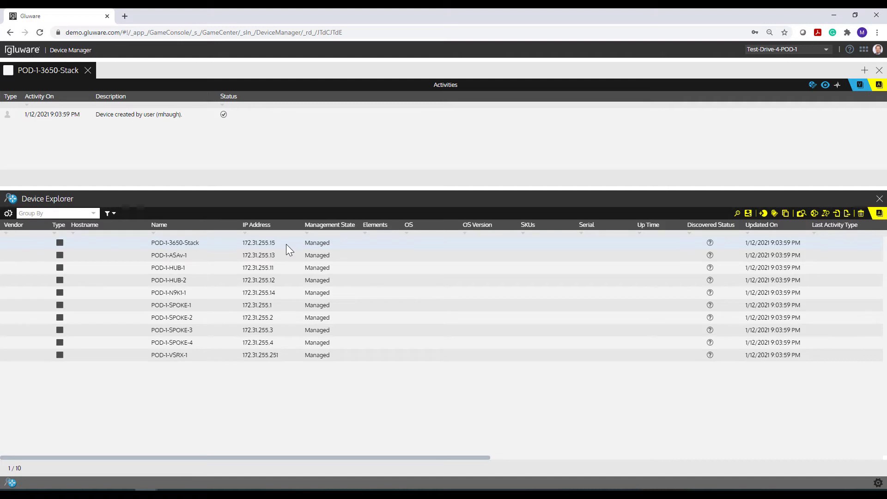
{"action": "left_click", "coordinate": [284, 354], "text": "shift"}
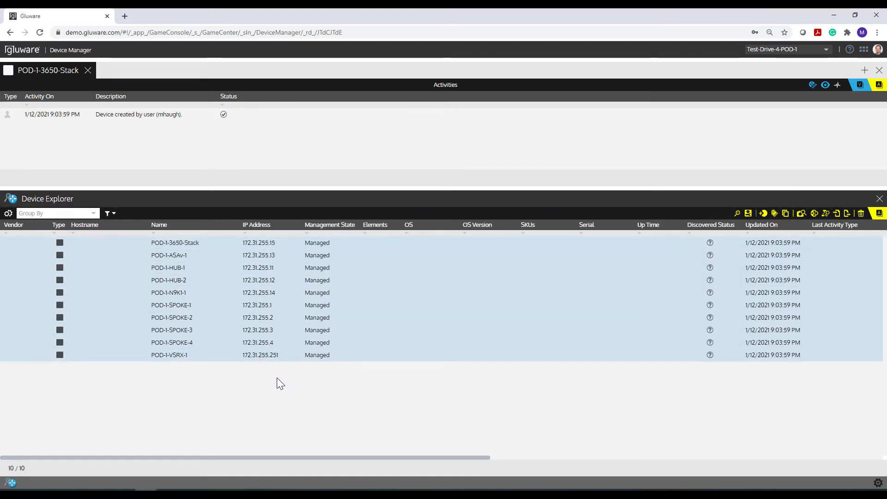
{"action": "left_click", "coordinate": [738, 215]}
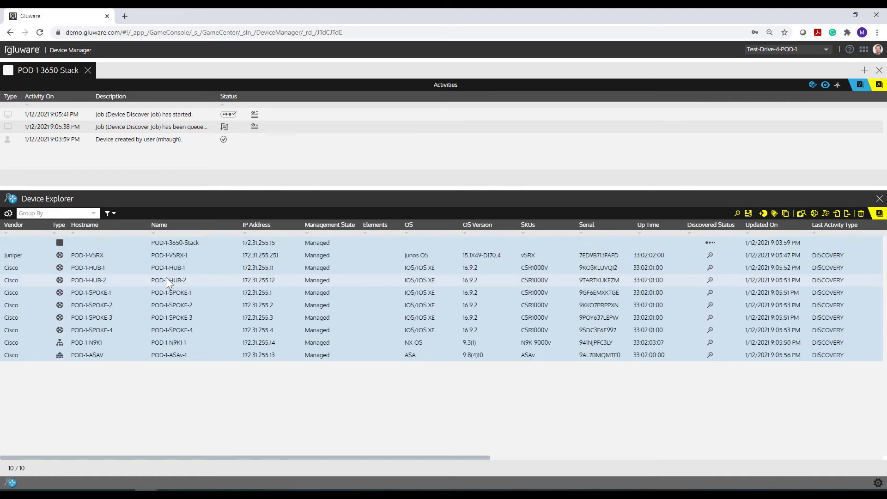
Step: Open the POD-1-HUB-1 device in an enlarged details pane and examine its captured configuration
{"action": "double_click", "coordinate": [168, 268]}
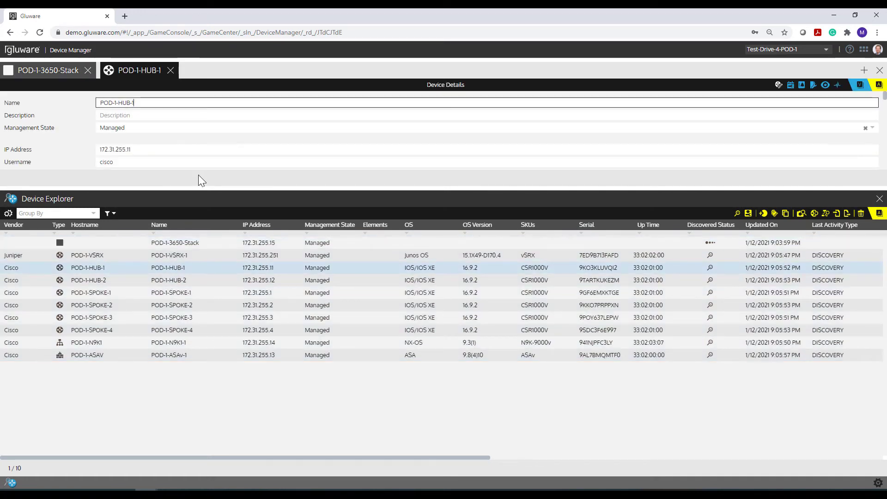
{"action": "left_click_drag", "start_coordinate": [196, 190], "coordinate": [206, 294]}
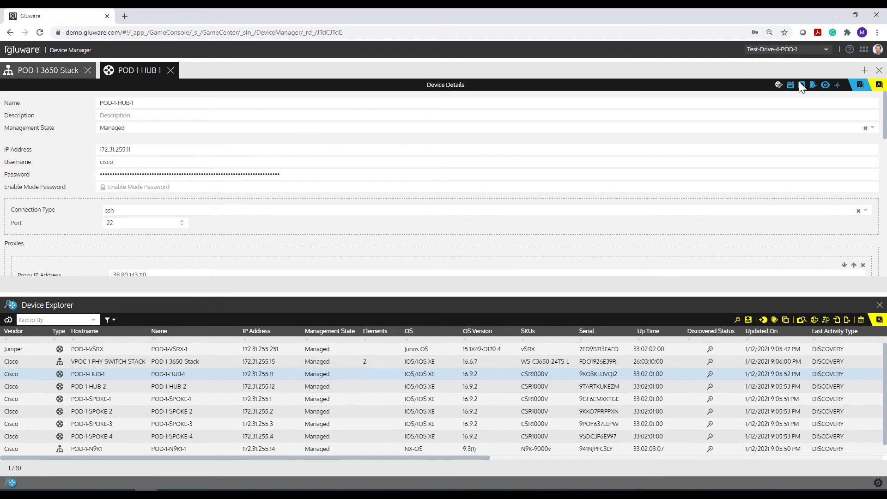
{"action": "left_click", "coordinate": [826, 85]}
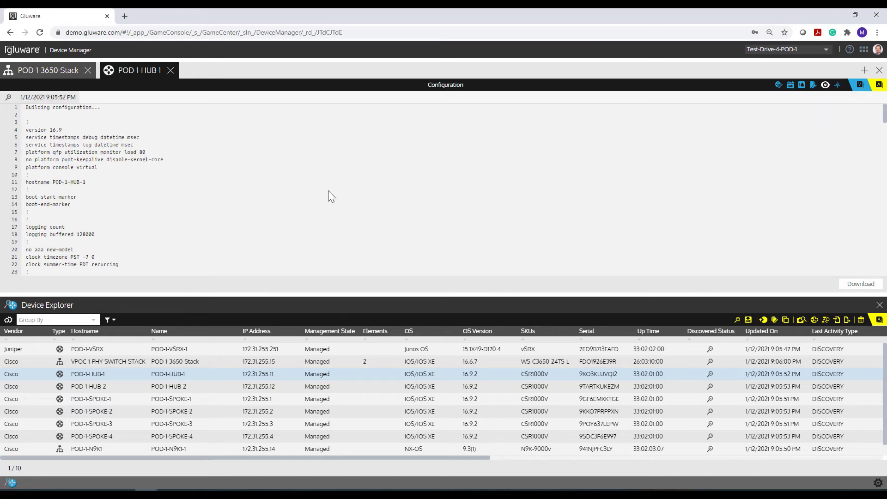
{"action": "scroll", "coordinate": [328, 191], "scroll_direction": "down", "scroll_amount": 6}
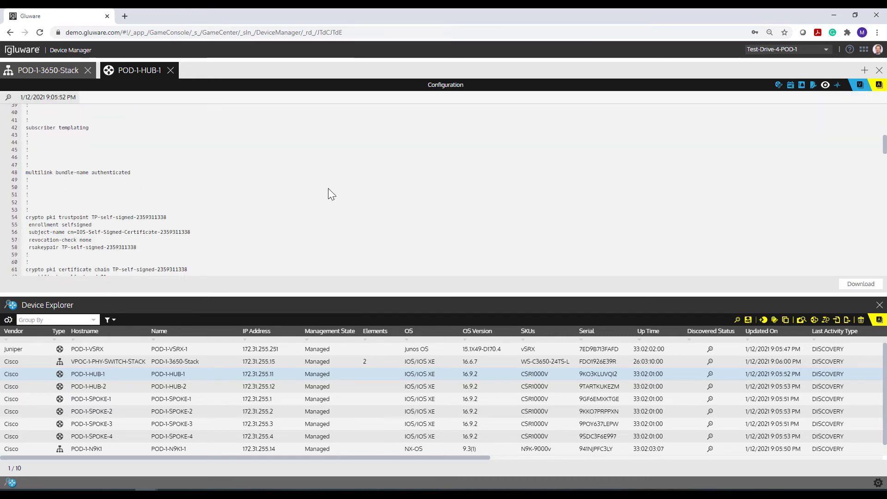
{"action": "scroll", "coordinate": [329, 189], "scroll_direction": "up", "scroll_amount": 6}
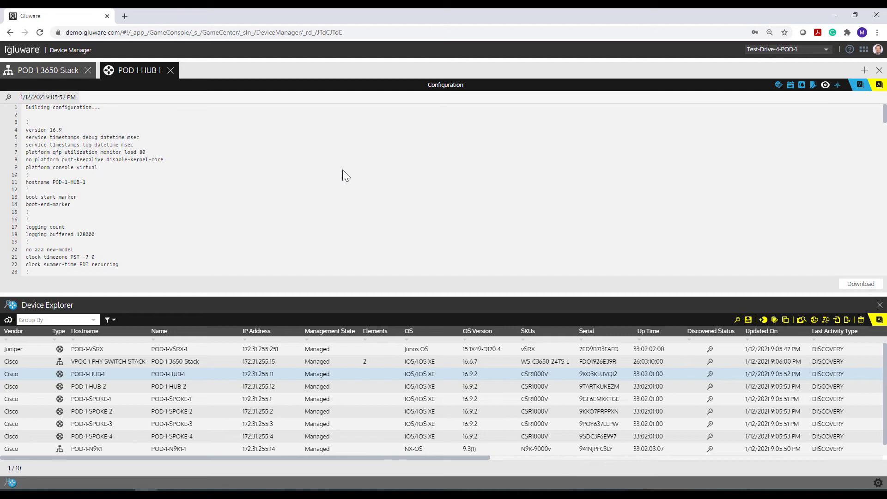
{"action": "left_click", "coordinate": [854, 290]}
Step: Open the log of POD-1-HUB-1's completed Device Discover Job and read its session from the start to the show version command
{"action": "left_click", "coordinate": [838, 87]}
{"action": "mouse_move", "coordinate": [255, 116]}
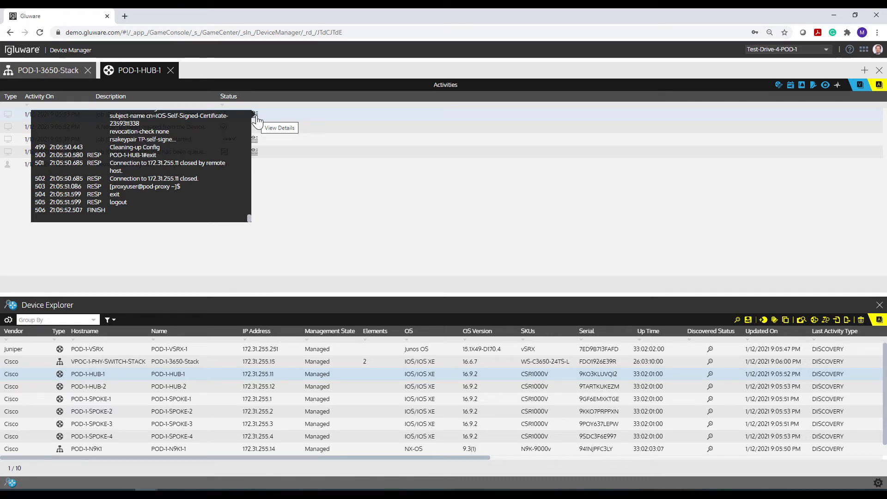
{"action": "left_click", "coordinate": [256, 116]}
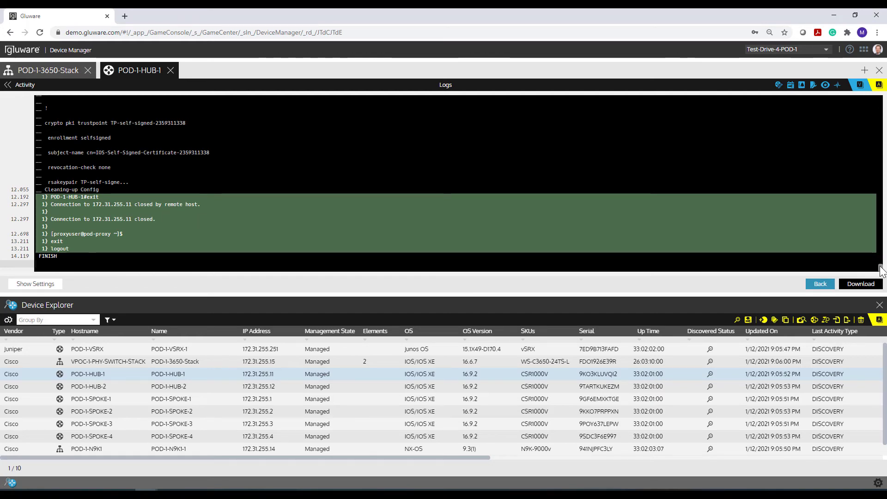
{"action": "left_click_drag", "start_coordinate": [880, 268], "coordinate": [880, 99]}
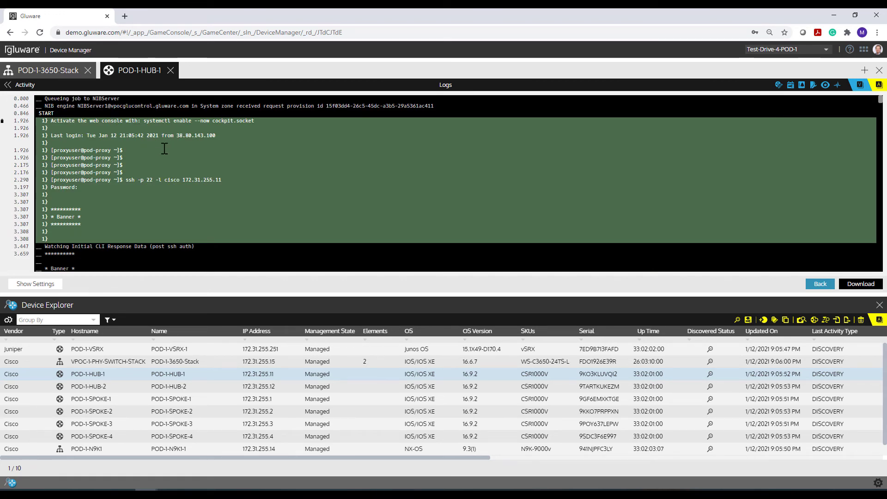
{"action": "scroll", "coordinate": [164, 148], "scroll_direction": "down", "scroll_amount": 3}
{"action": "scroll", "coordinate": [164, 148], "scroll_direction": "down", "scroll_amount": 6}
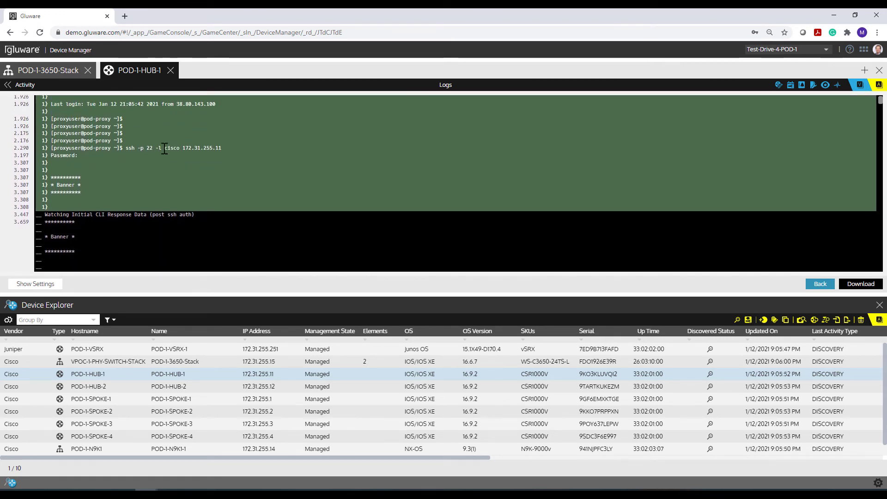
{"action": "scroll", "coordinate": [164, 148], "scroll_direction": "down", "scroll_amount": 4}
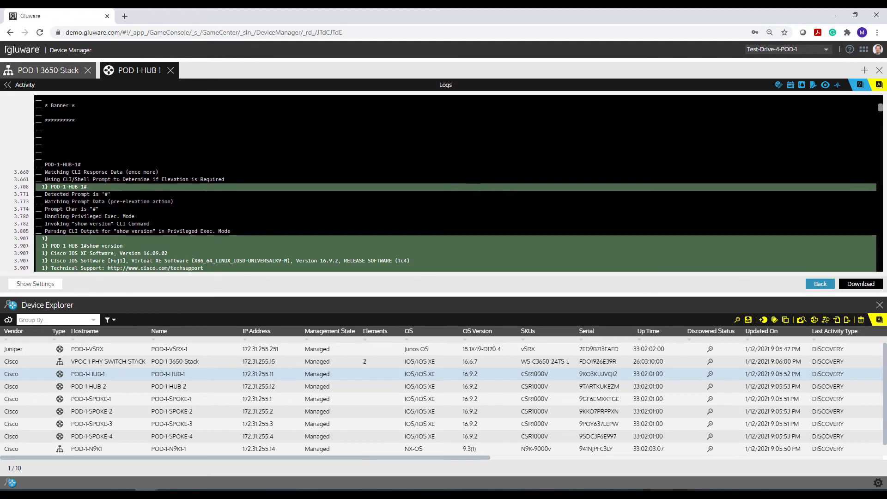
{"action": "scroll", "coordinate": [164, 148], "scroll_direction": "down", "scroll_amount": 2}
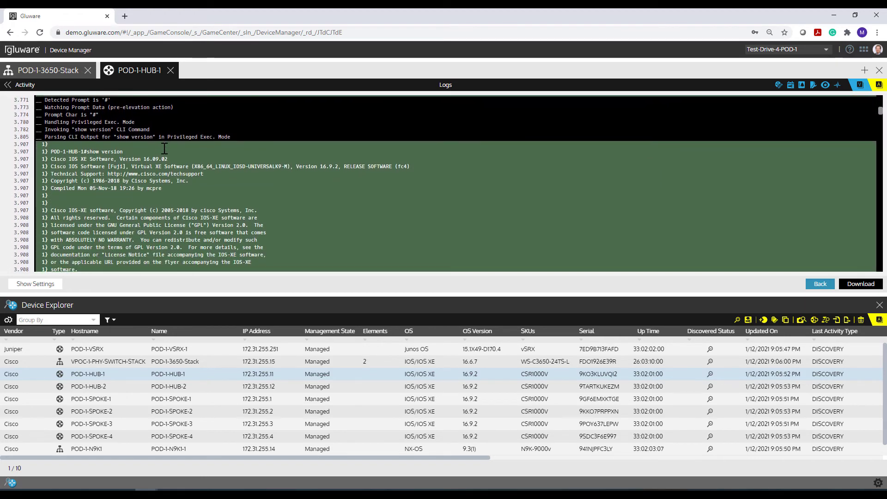
{"action": "scroll", "coordinate": [164, 148], "scroll_direction": "up", "scroll_amount": 1}
{"action": "scroll", "coordinate": [164, 147], "scroll_direction": "up", "scroll_amount": 1}
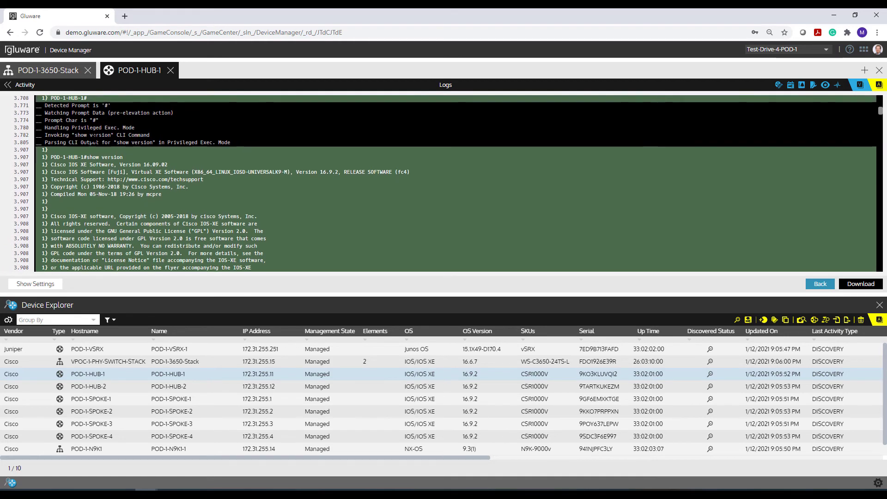
Step: Highlight the show version command and its output in the discovery log, and read on to the show inventory and show boot output
{"action": "left_click_drag", "start_coordinate": [76, 135], "coordinate": [99, 137]}
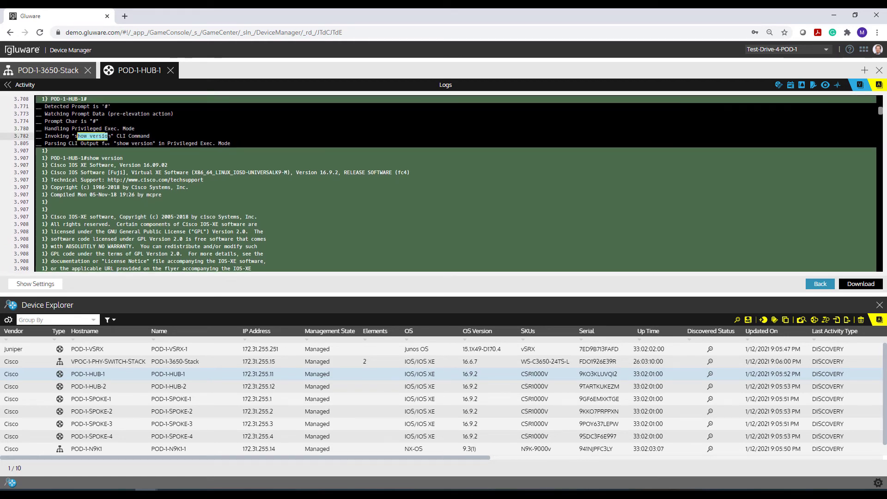
{"action": "scroll", "coordinate": [162, 188], "scroll_direction": "down", "scroll_amount": 1}
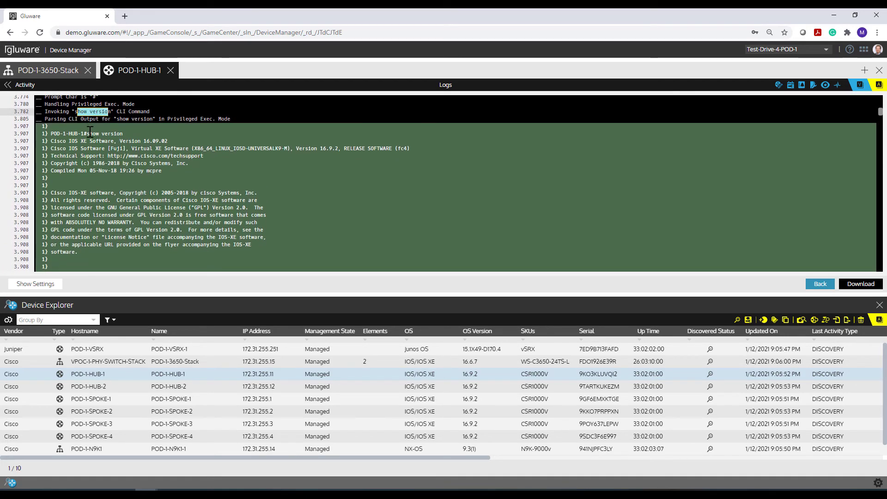
{"action": "left_click_drag", "start_coordinate": [87, 133], "coordinate": [91, 148]}
{"action": "left_click_drag", "start_coordinate": [109, 215], "coordinate": [107, 254]}
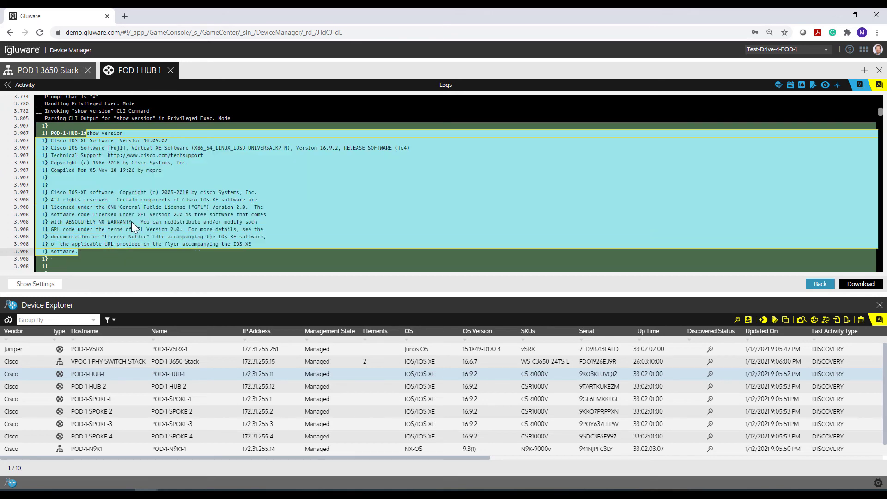
{"action": "left_click", "coordinate": [146, 211]}
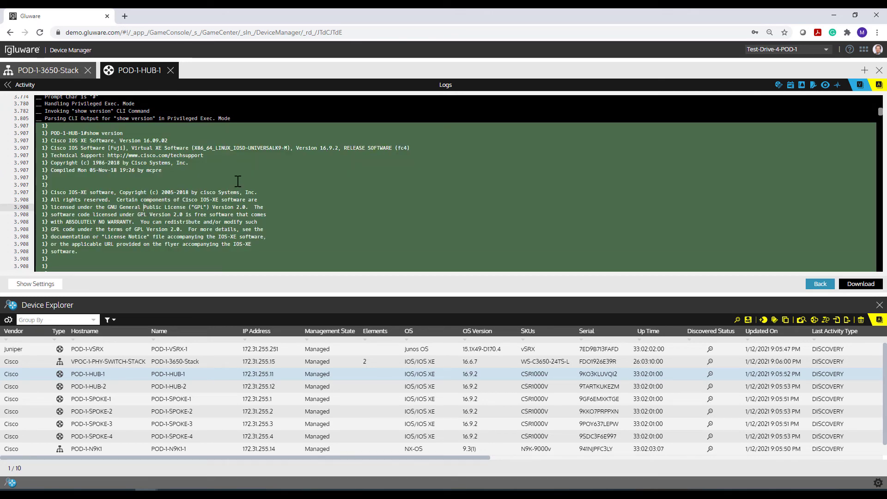
{"action": "scroll", "coordinate": [238, 181], "scroll_direction": "down", "scroll_amount": 3}
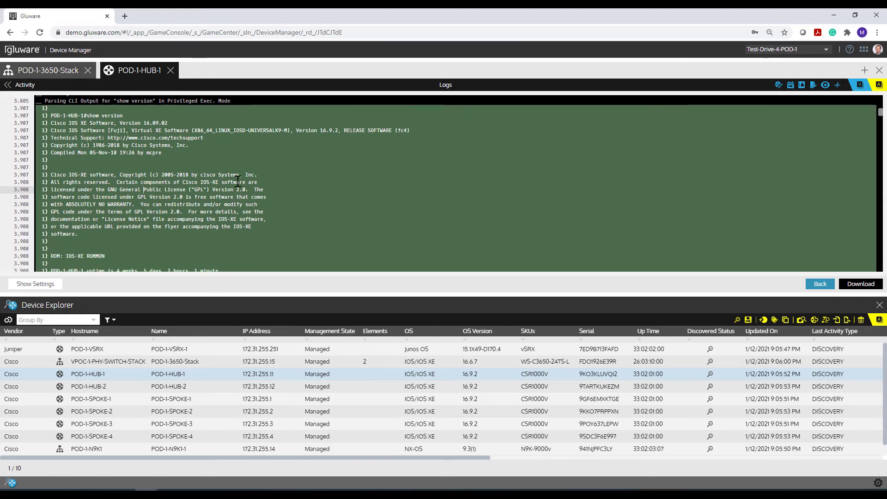
{"action": "scroll", "coordinate": [238, 182], "scroll_direction": "down", "scroll_amount": 3}
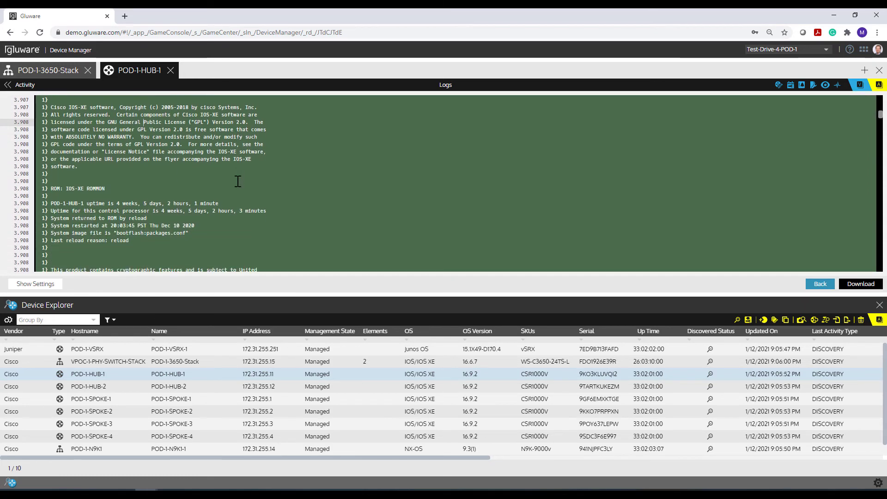
{"action": "scroll", "coordinate": [238, 181], "scroll_direction": "down", "scroll_amount": 3}
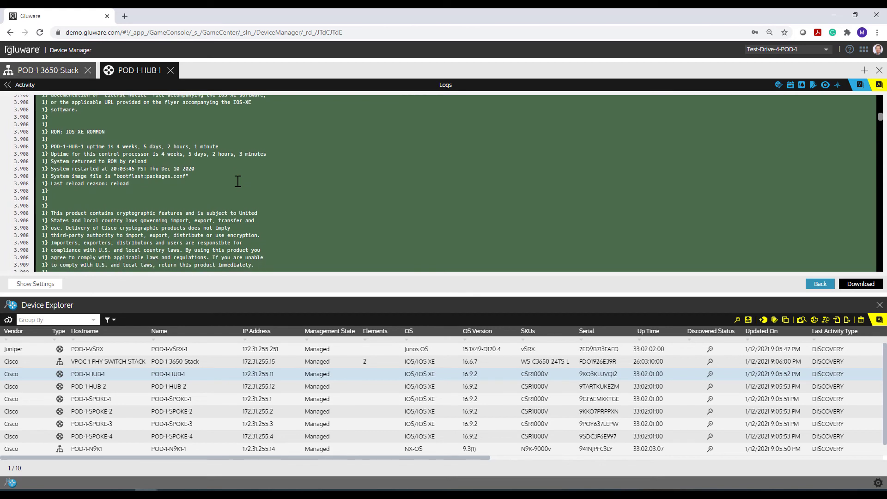
{"action": "scroll", "coordinate": [238, 181], "scroll_direction": "down", "scroll_amount": 10}
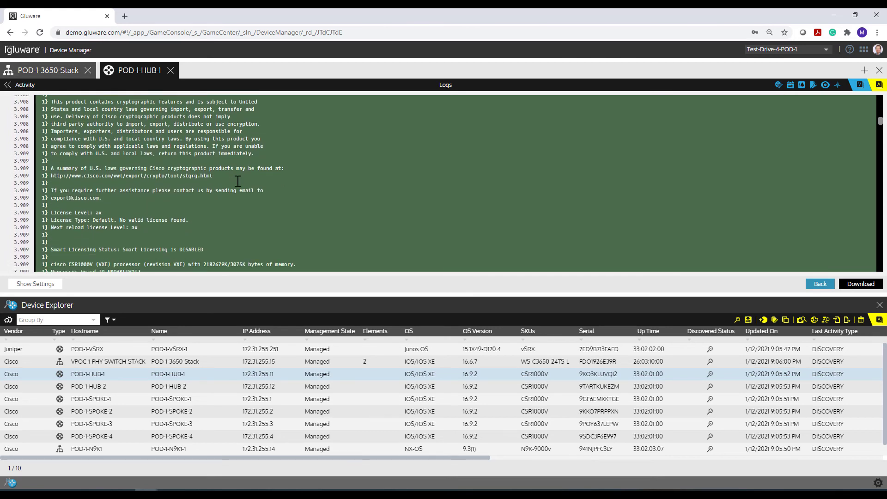
{"action": "scroll", "coordinate": [238, 181], "scroll_direction": "down", "scroll_amount": 20}
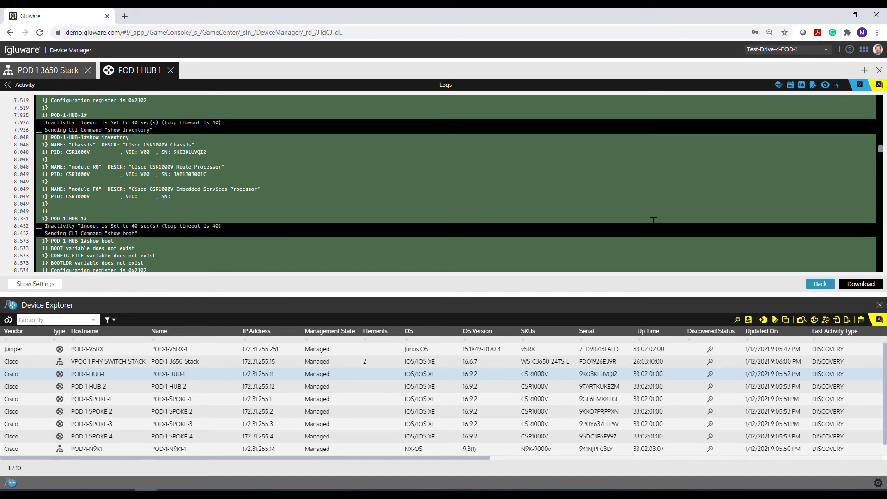
Step: Return from the log to POD-1-HUB-1's device details and enlarge the Device Explorer to fit the full device list
{"action": "left_click", "coordinate": [25, 85]}
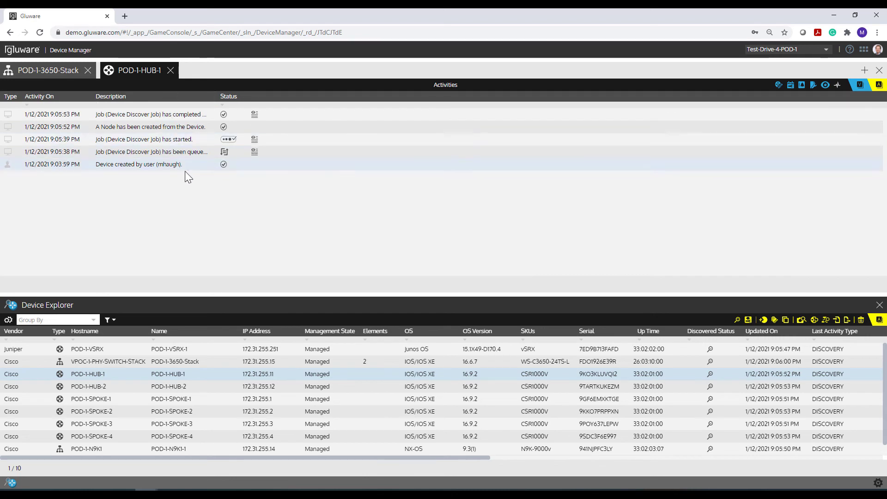
{"action": "mouse_move", "coordinate": [253, 134]}
{"action": "mouse_move", "coordinate": [253, 115]}
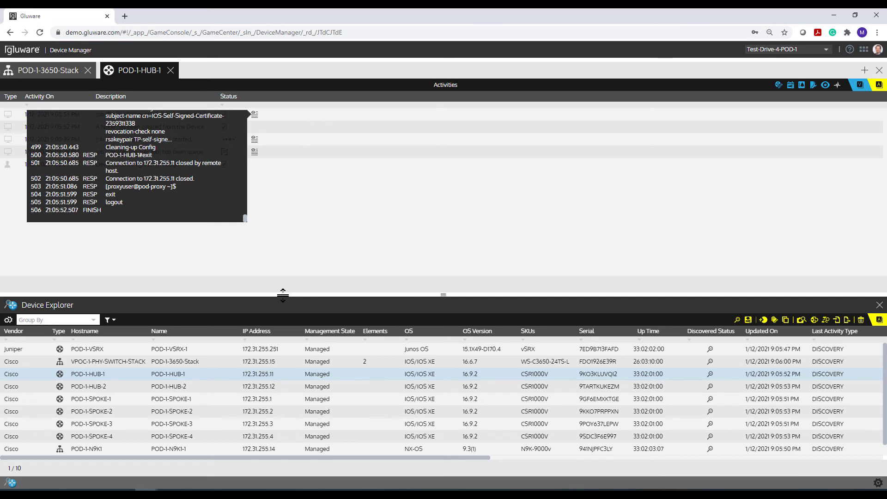
{"action": "left_click_drag", "start_coordinate": [283, 296], "coordinate": [293, 267]}
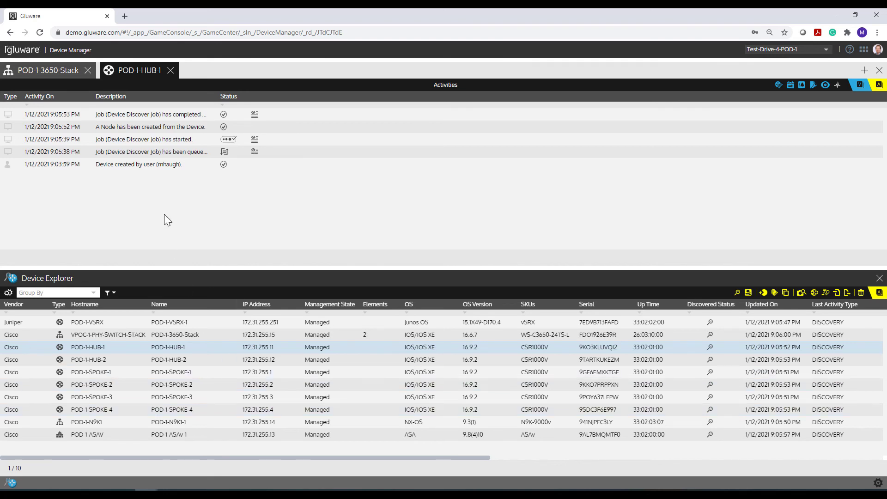
{"action": "left_click", "coordinate": [778, 85]}
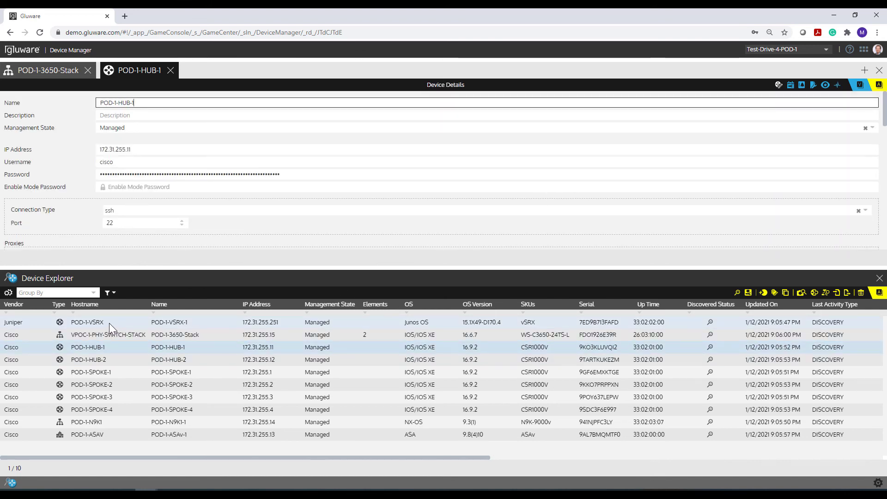
Step: Open the POD-1-3650-Stack device details and examine its connection settings, discovered hardware and OS information, stacking modules and power supplies
{"action": "left_click", "coordinate": [96, 333]}
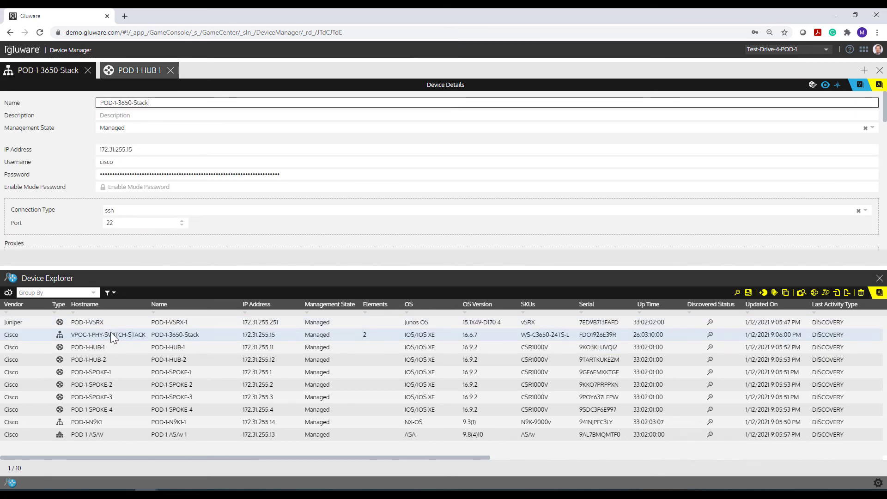
{"action": "scroll", "coordinate": [257, 192], "scroll_direction": "down", "scroll_amount": 2}
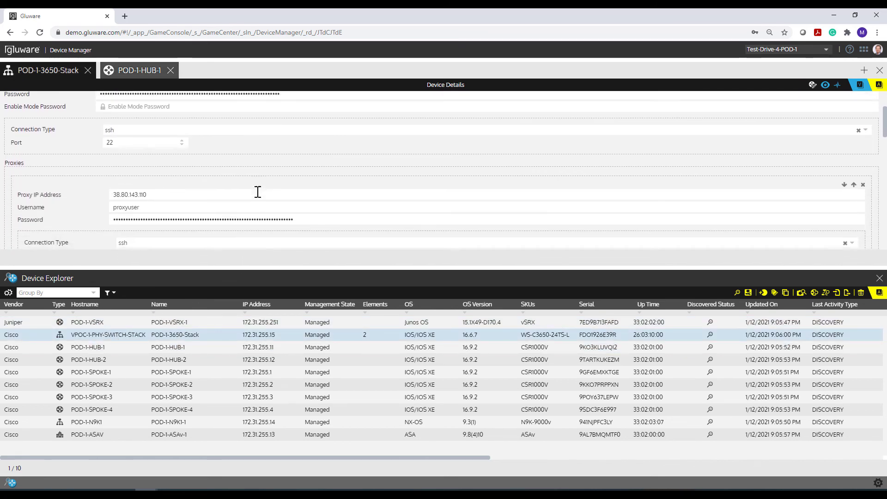
{"action": "scroll", "coordinate": [258, 191], "scroll_direction": "down", "scroll_amount": 5}
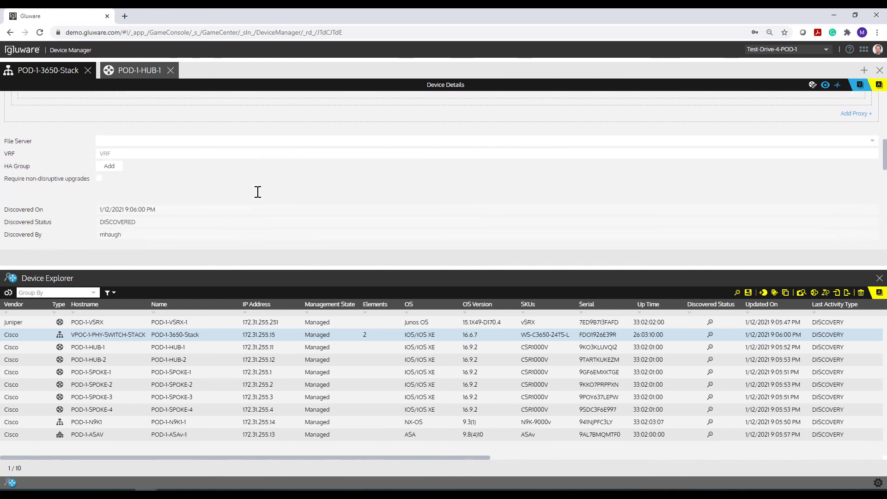
{"action": "scroll", "coordinate": [258, 192], "scroll_direction": "down", "scroll_amount": 2}
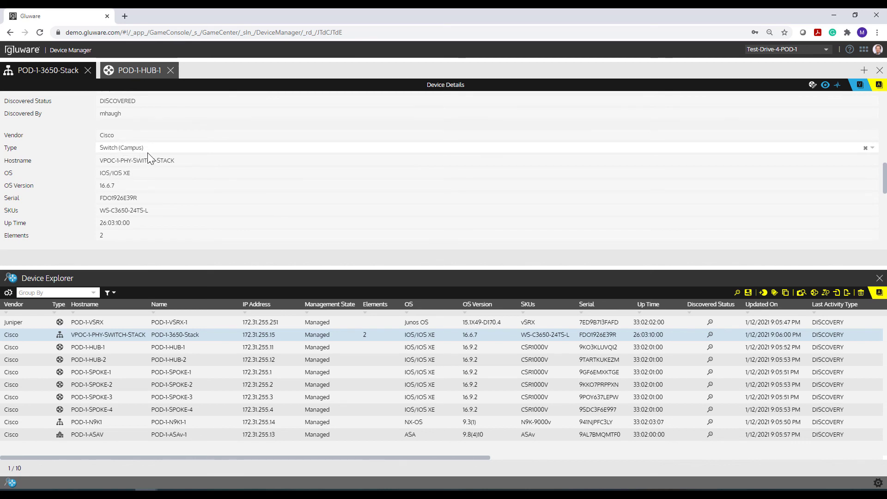
{"action": "scroll", "coordinate": [146, 191], "scroll_direction": "down", "scroll_amount": 1}
{"action": "scroll", "coordinate": [147, 191], "scroll_direction": "down", "scroll_amount": 2}
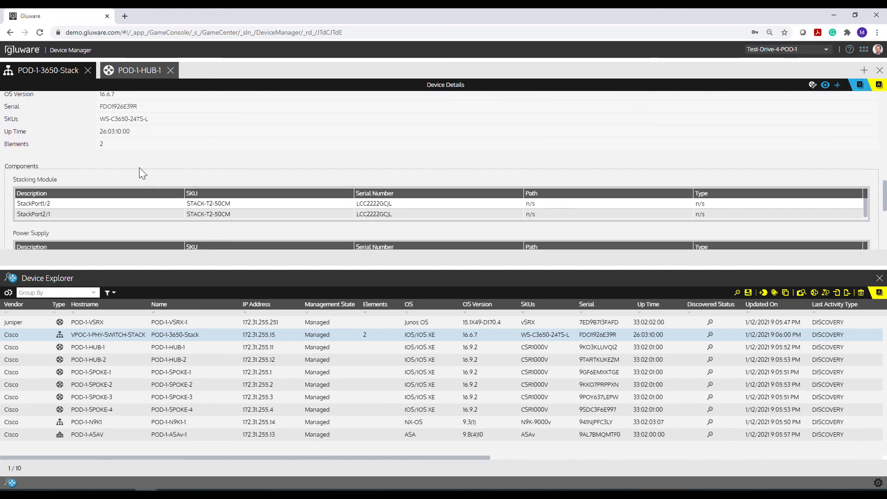
{"action": "scroll", "coordinate": [139, 167], "scroll_direction": "down", "scroll_amount": 1}
{"action": "scroll", "coordinate": [140, 167], "scroll_direction": "down", "scroll_amount": 1}
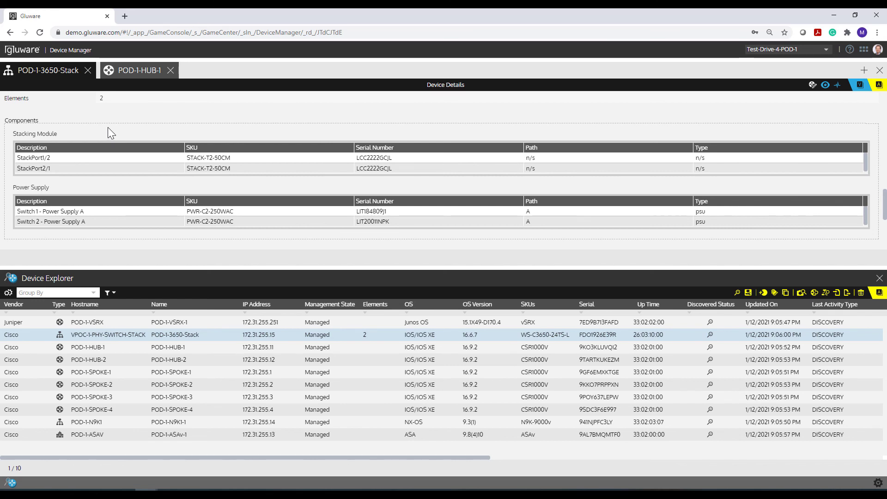
{"action": "left_click", "coordinate": [129, 334]}
{"action": "scroll", "coordinate": [262, 183], "scroll_direction": "down", "scroll_amount": 5}
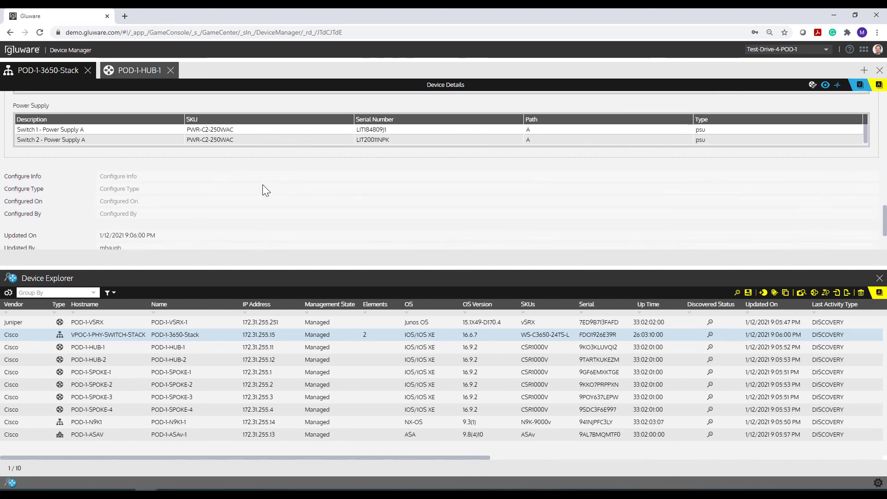
{"action": "scroll", "coordinate": [262, 188], "scroll_direction": "up", "scroll_amount": 10}
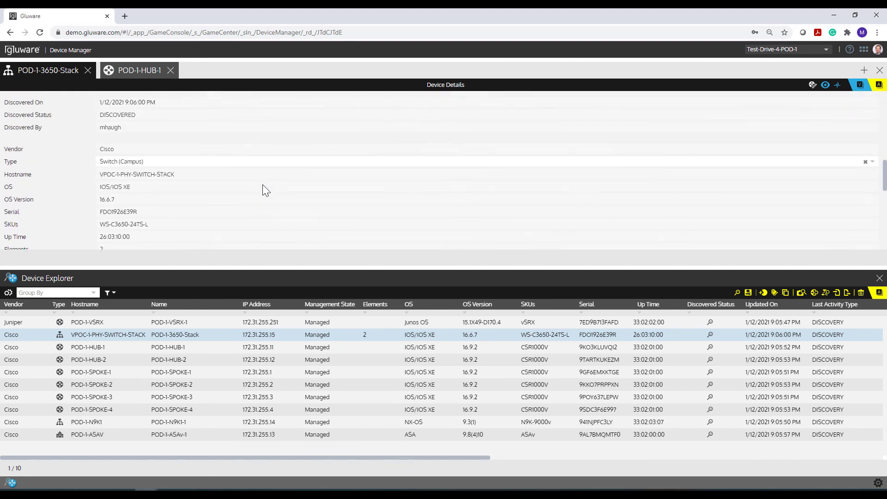
{"action": "scroll", "coordinate": [263, 184], "scroll_direction": "up", "scroll_amount": 5}
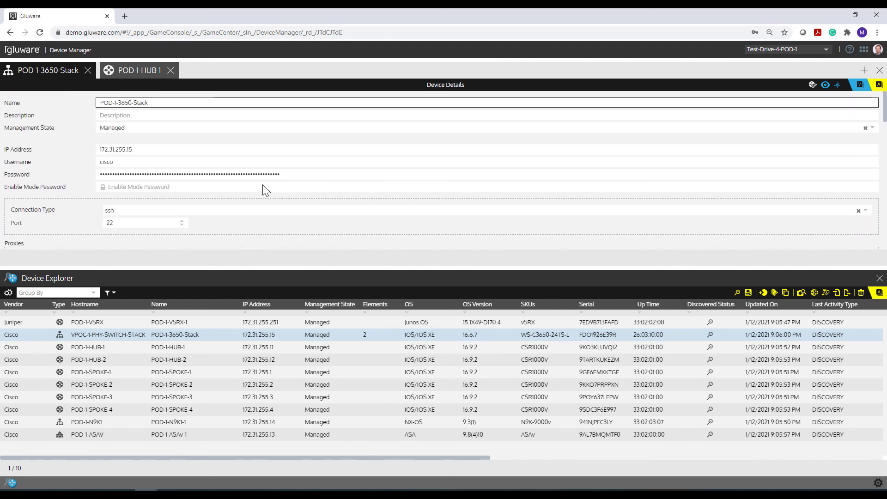
Step: Close the open views of the POD-1-HUB-1 and POD-1-3650-Stack devices
{"action": "scroll", "coordinate": [262, 185], "scroll_direction": "down", "scroll_amount": 1}
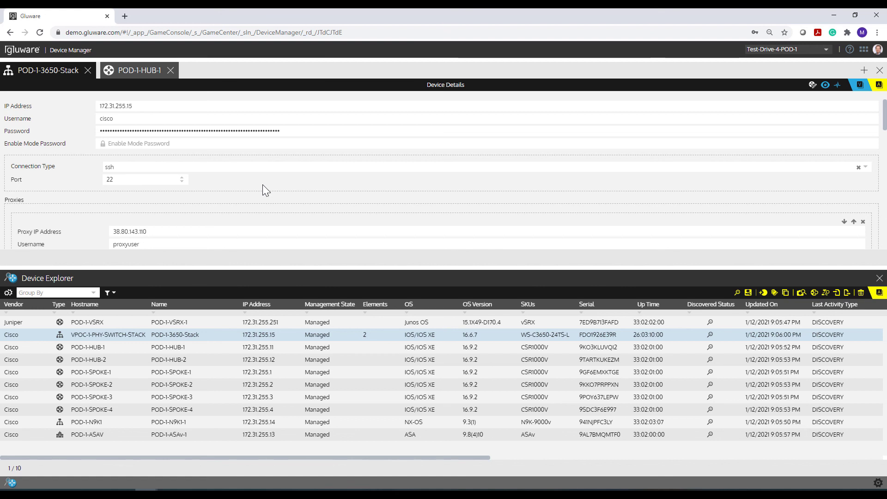
{"action": "left_click", "coordinate": [170, 70]}
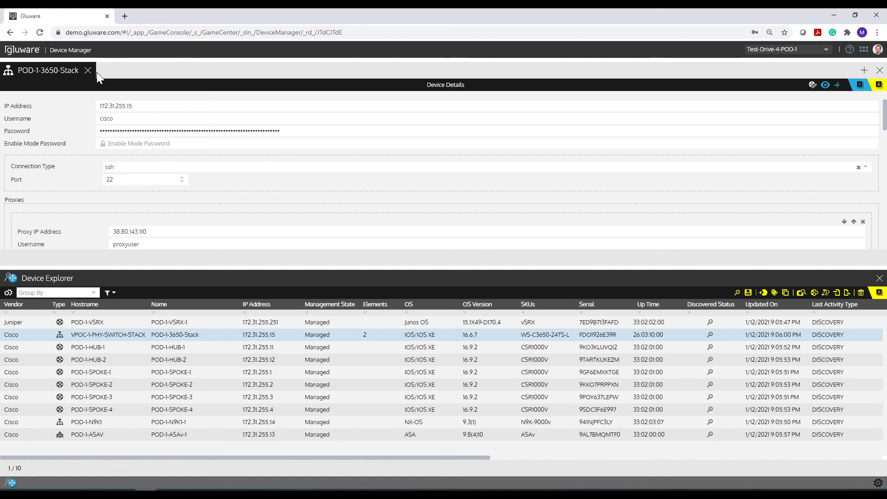
{"action": "left_click", "coordinate": [88, 70]}
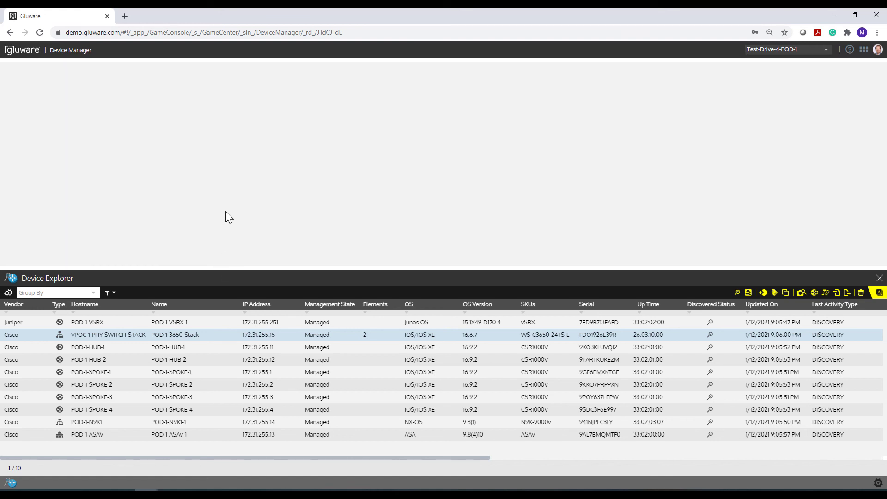